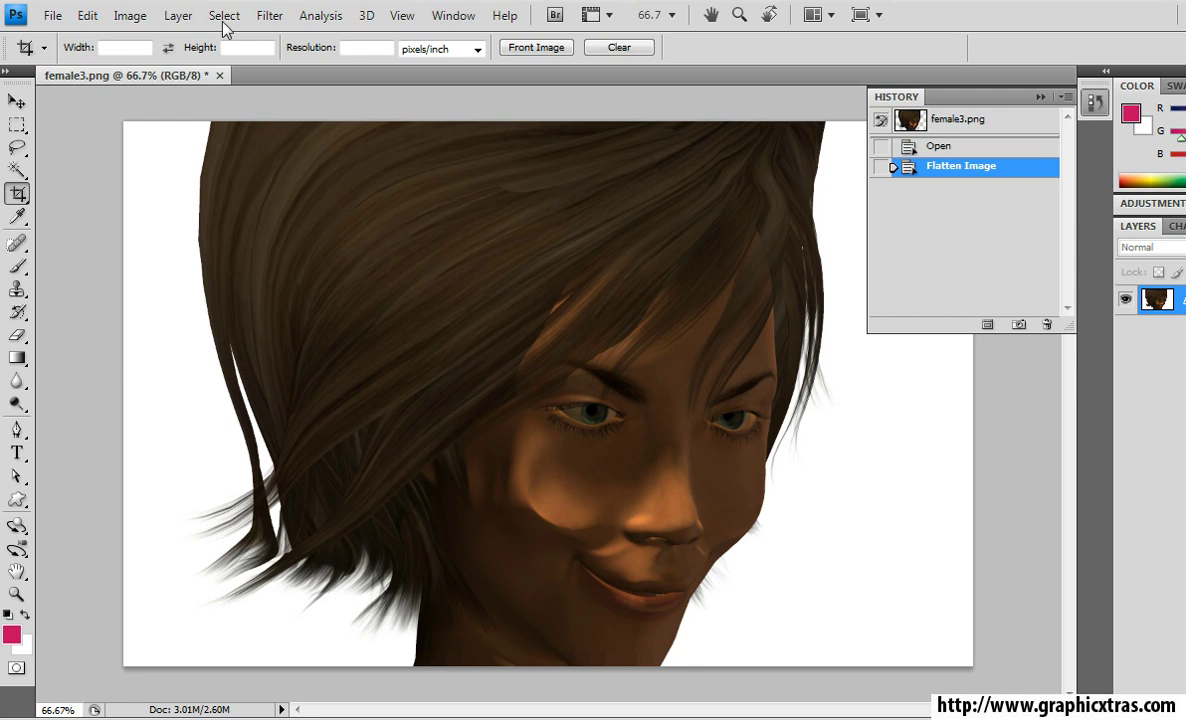
Step: Launch Filter > AP [Blur] > Blur - VHFocus on the portrait with a 50% preview
left_click(269, 16)
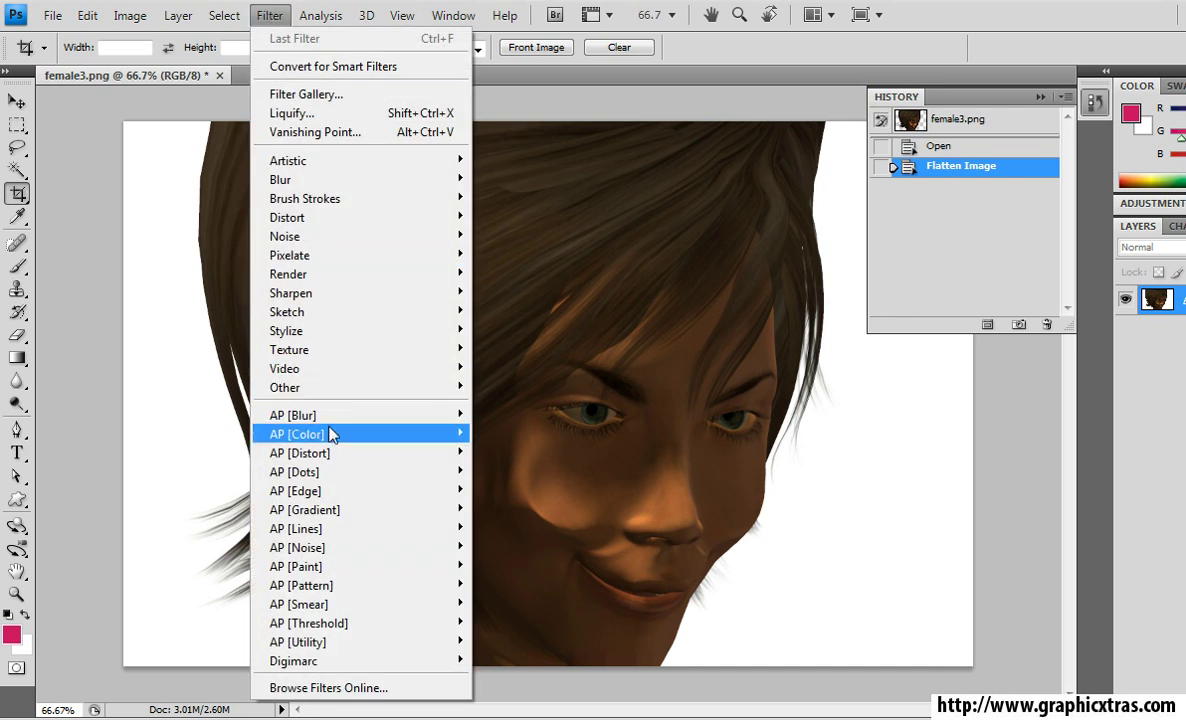
mouse_move(333, 420)
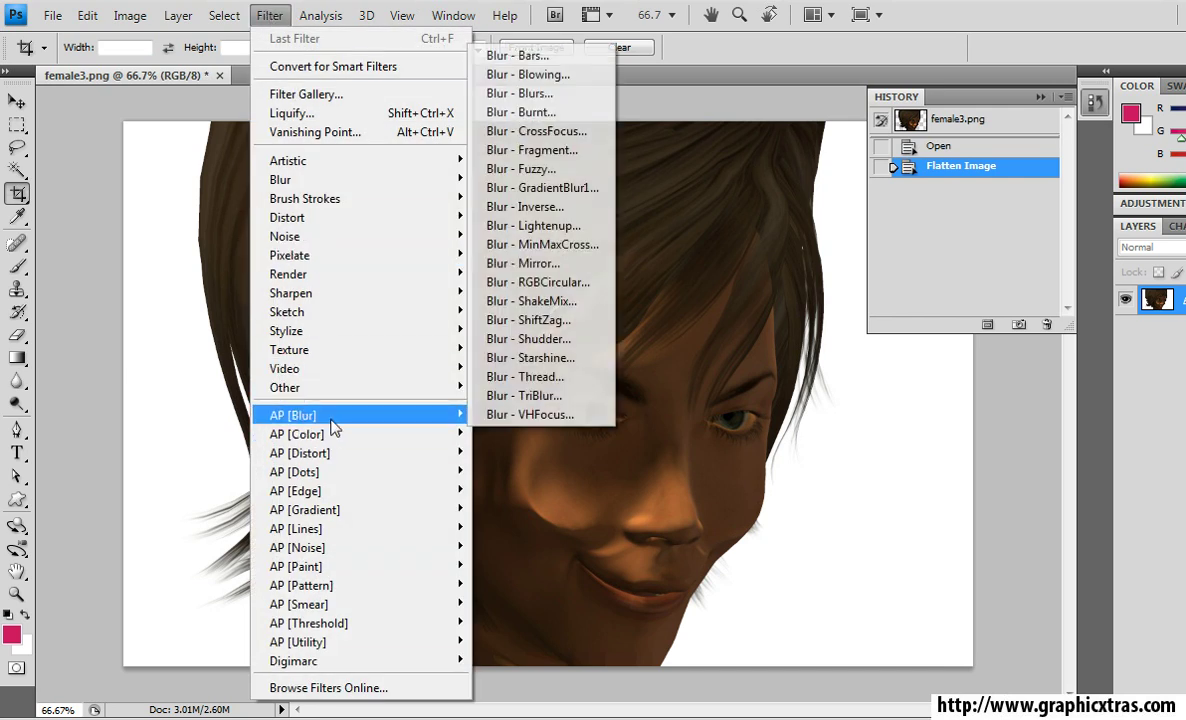
left_click(558, 424)
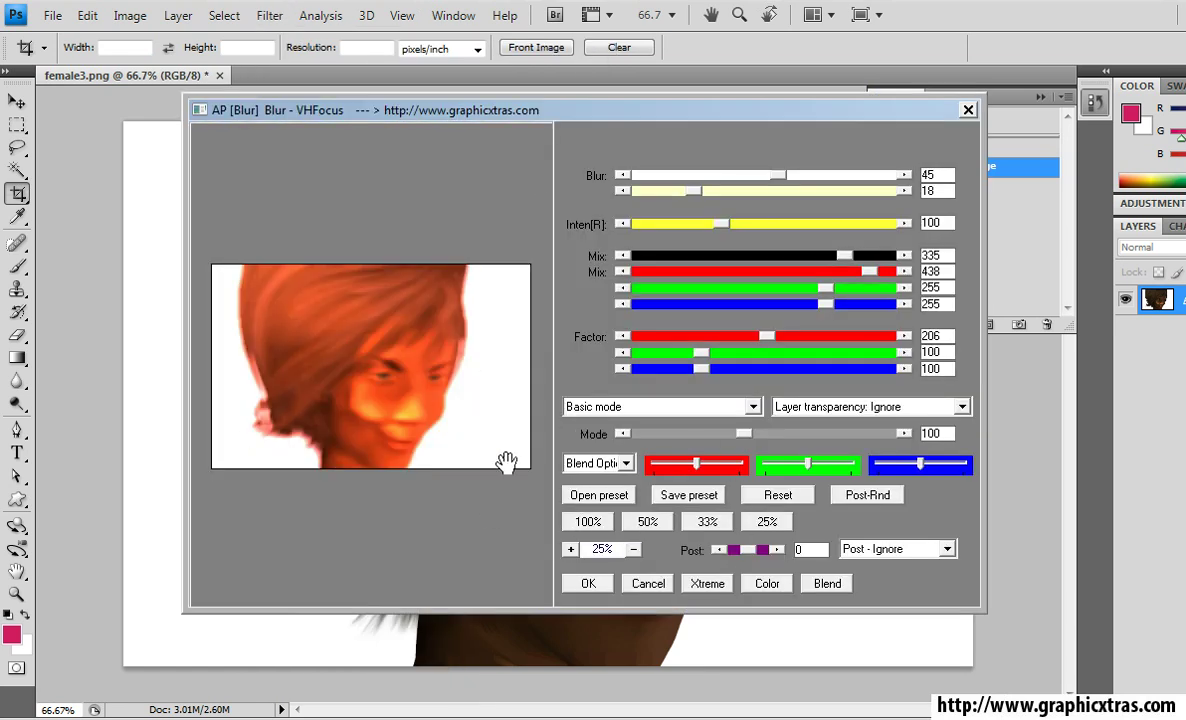
left_click(648, 523)
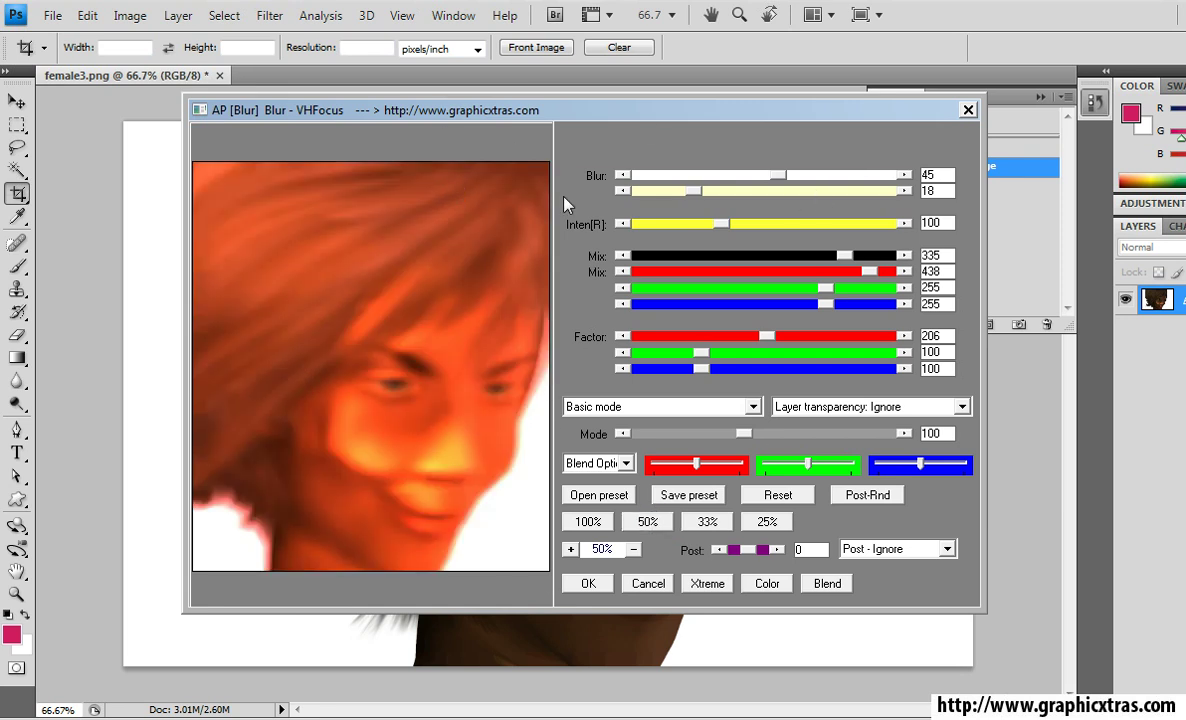
Step: Set the first VHFocus Blur value to 50 and the second to 42
left_click_drag(775, 178, 794, 176)
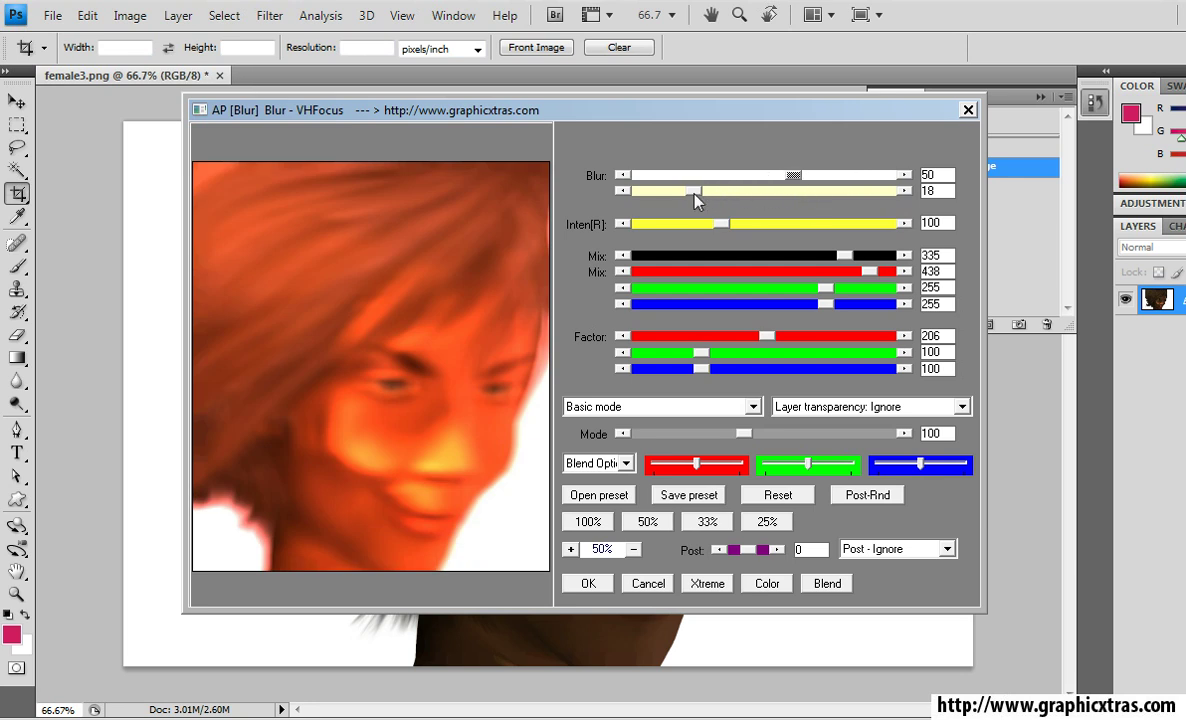
left_click_drag(696, 191, 765, 197)
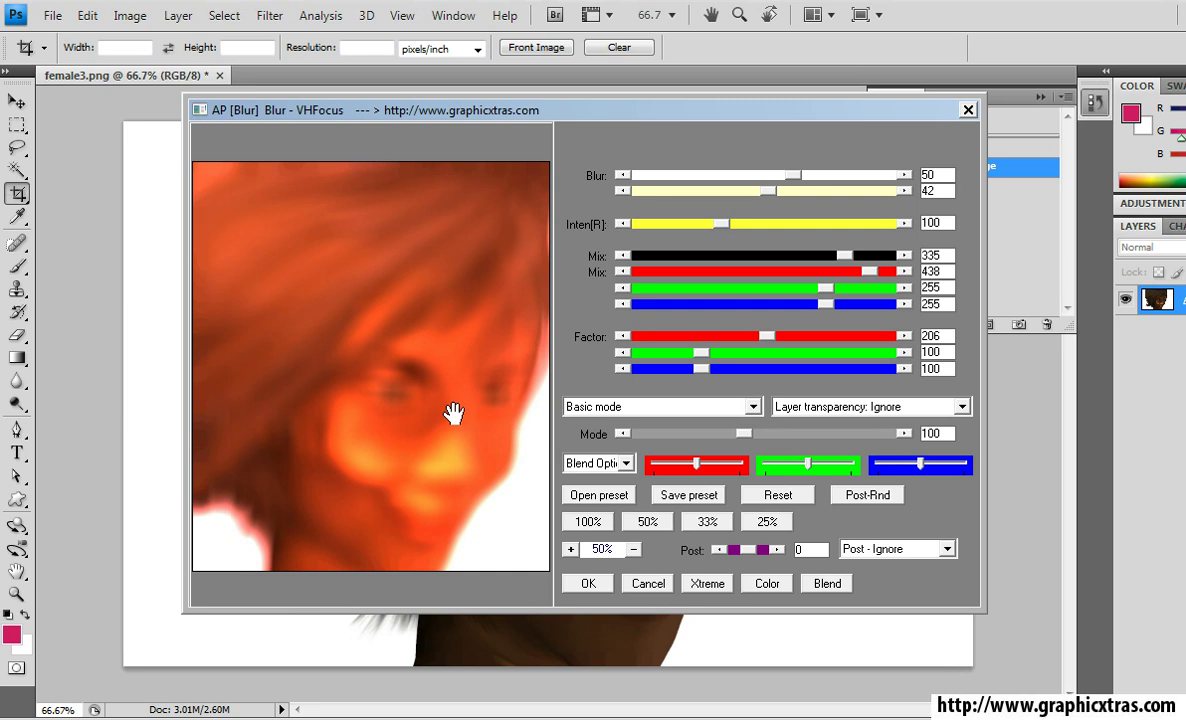
Step: Set the black Mix to -43 and, after trying 214 and 185, Inten[R] to 38
left_click_drag(850, 256, 870, 258)
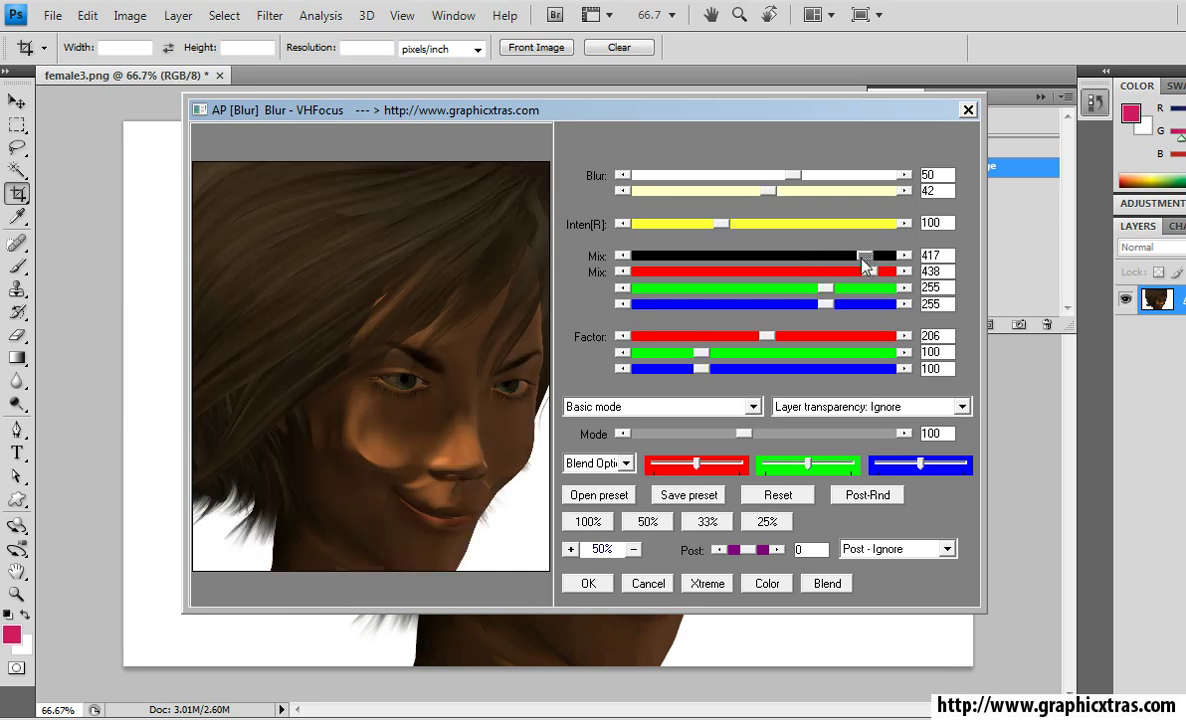
left_click_drag(858, 262, 746, 266)
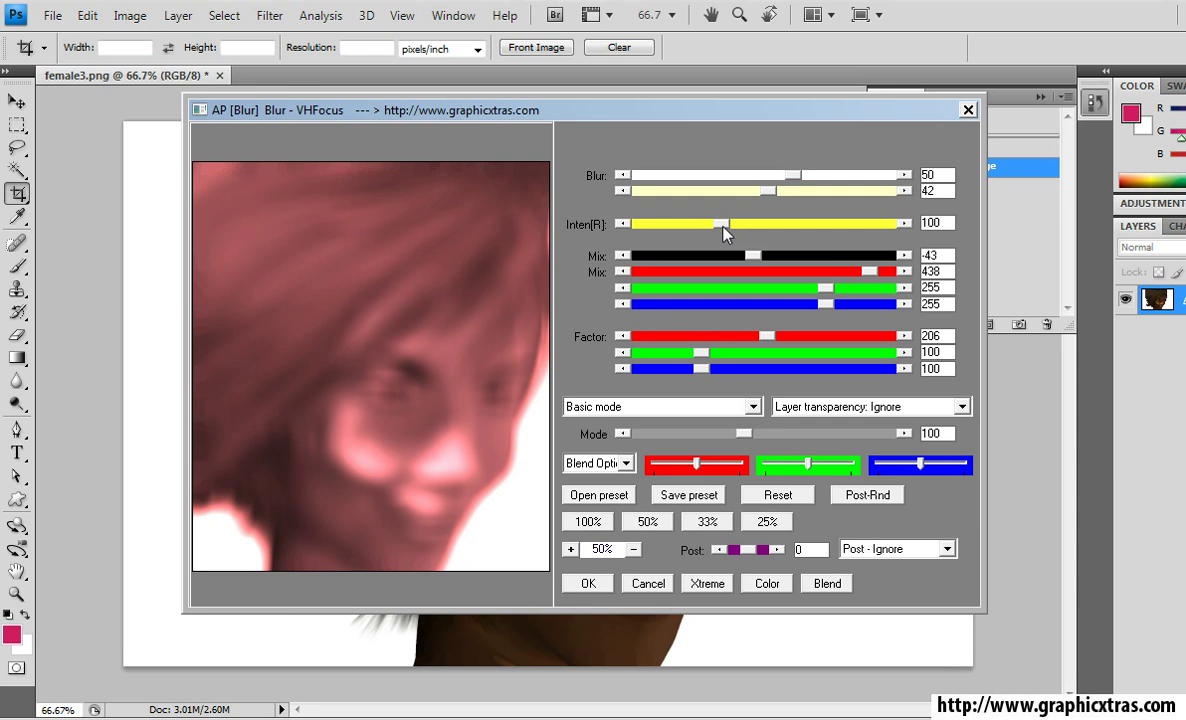
left_click_drag(724, 231, 822, 240)
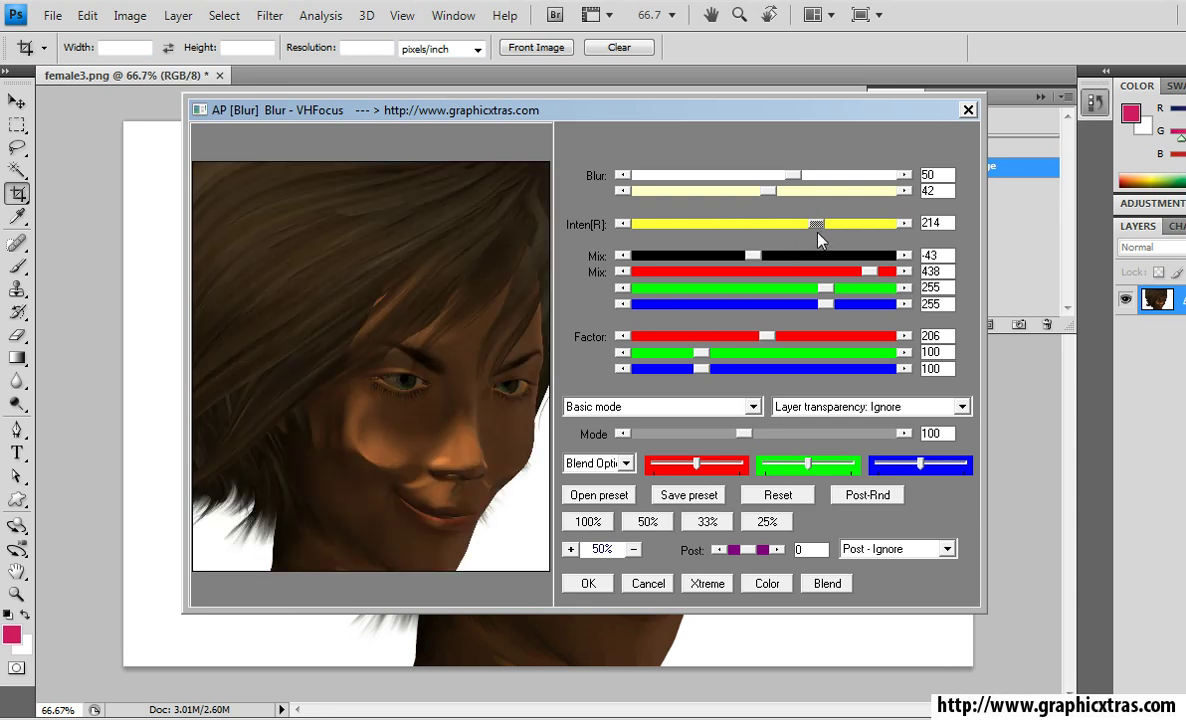
left_click_drag(817, 233, 795, 228)
left_click_drag(791, 231, 675, 215)
left_click_drag(813, 243, 813, 243)
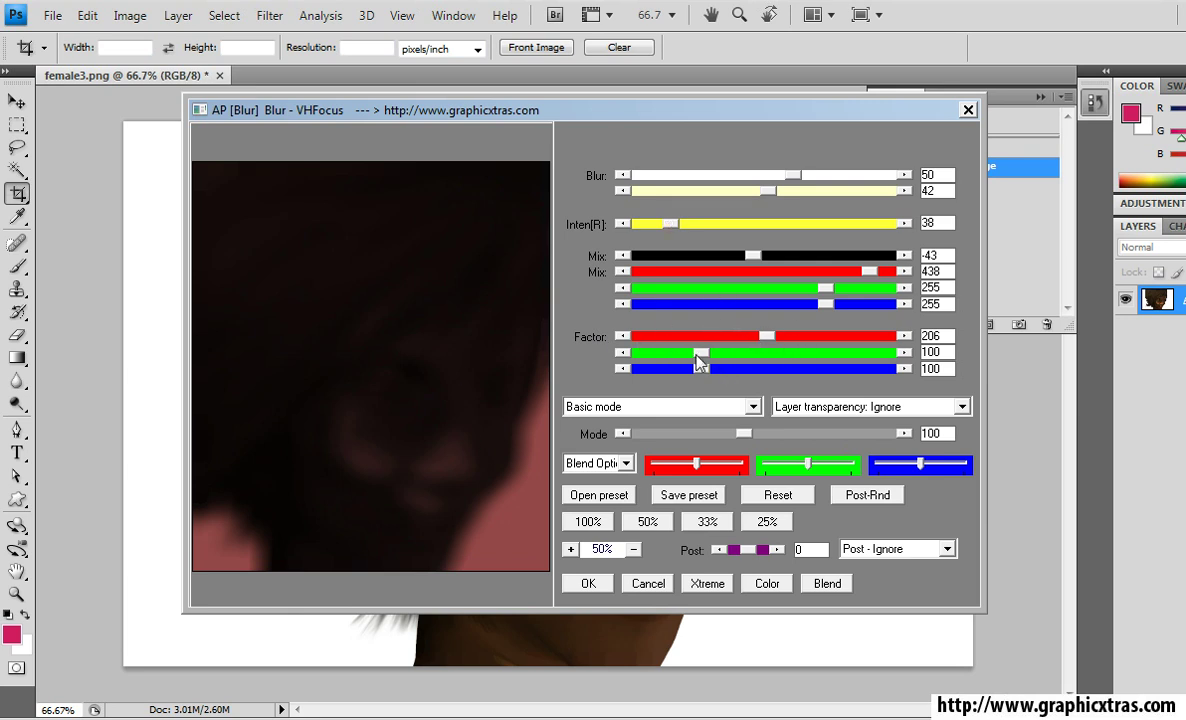
Step: Drag the green Factor to 284, giving Factor values of 206, 284 and 100
left_click_drag(700, 352, 816, 367)
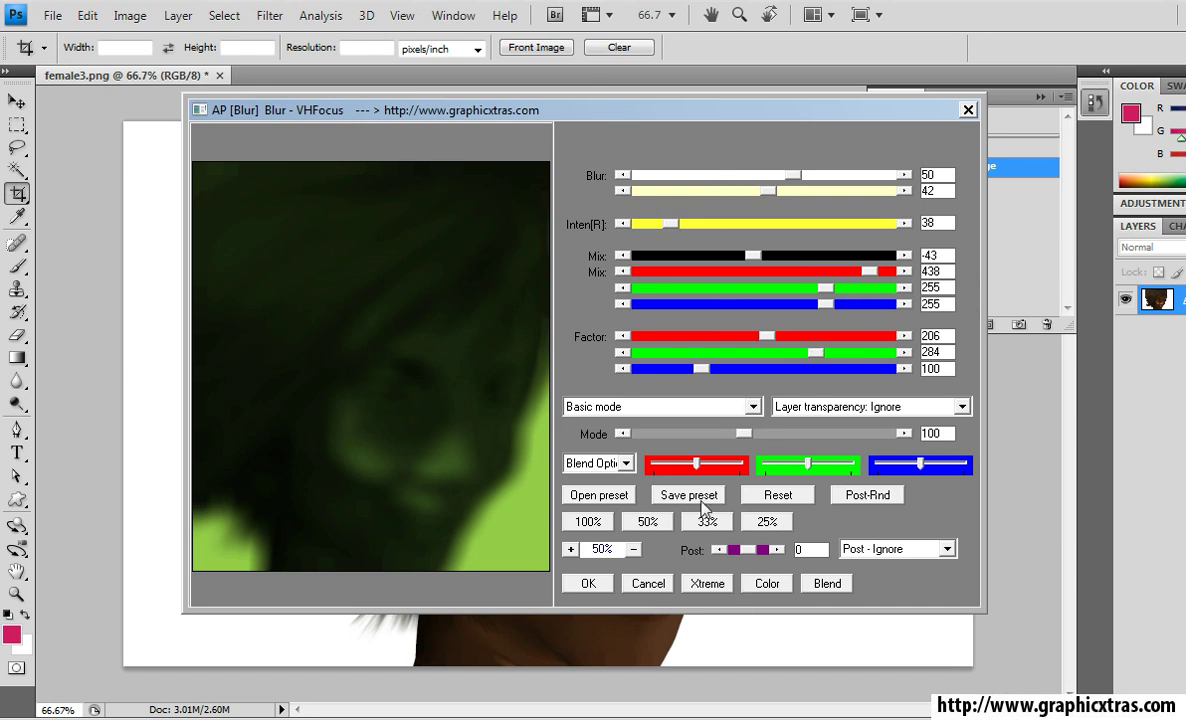
Step: Confirm the VHFocus dialog with OK to apply the green blur settings
left_click(589, 585)
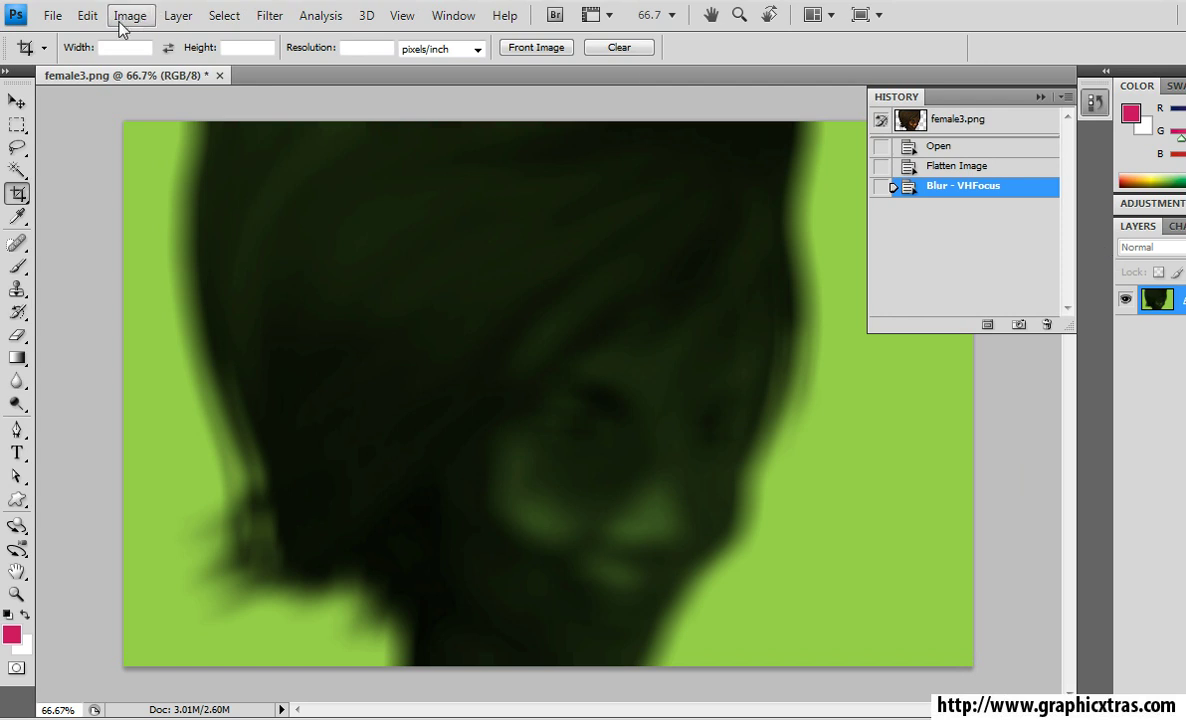
Step: Try Edit > Fade with Vivid Light and Difference, cancel, then revert to the Flatten Image state
left_click(88, 17)
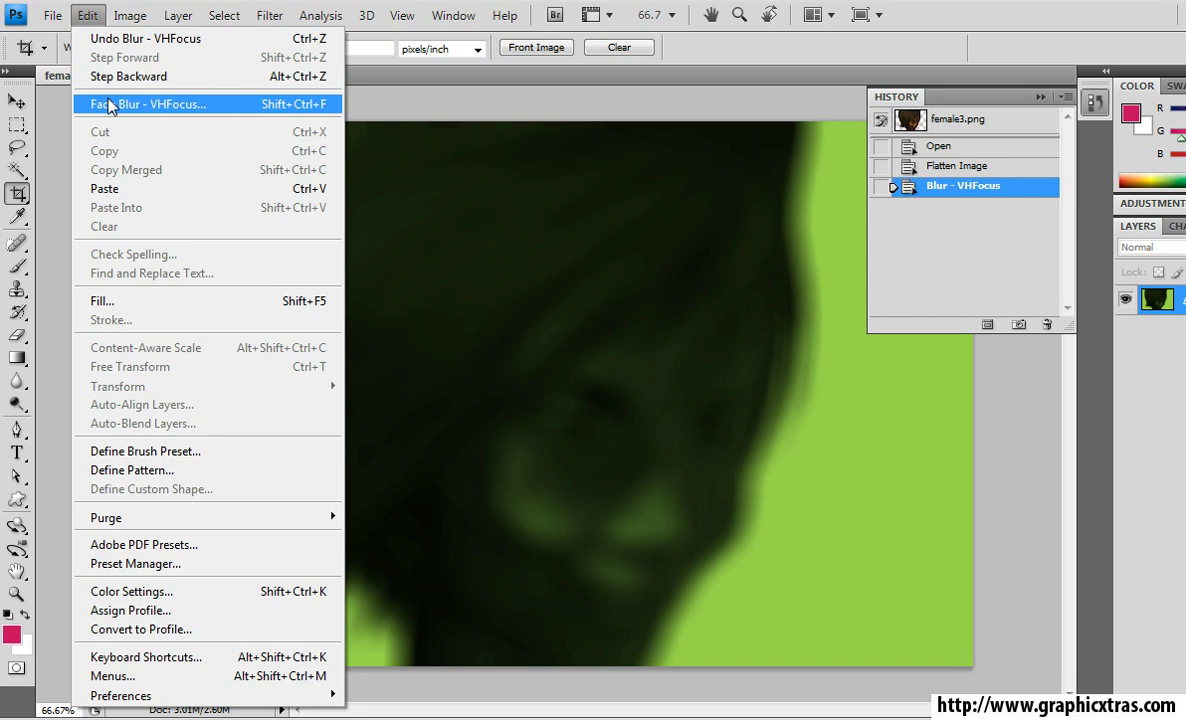
left_click(108, 105)
left_click_drag(609, 268, 682, 276)
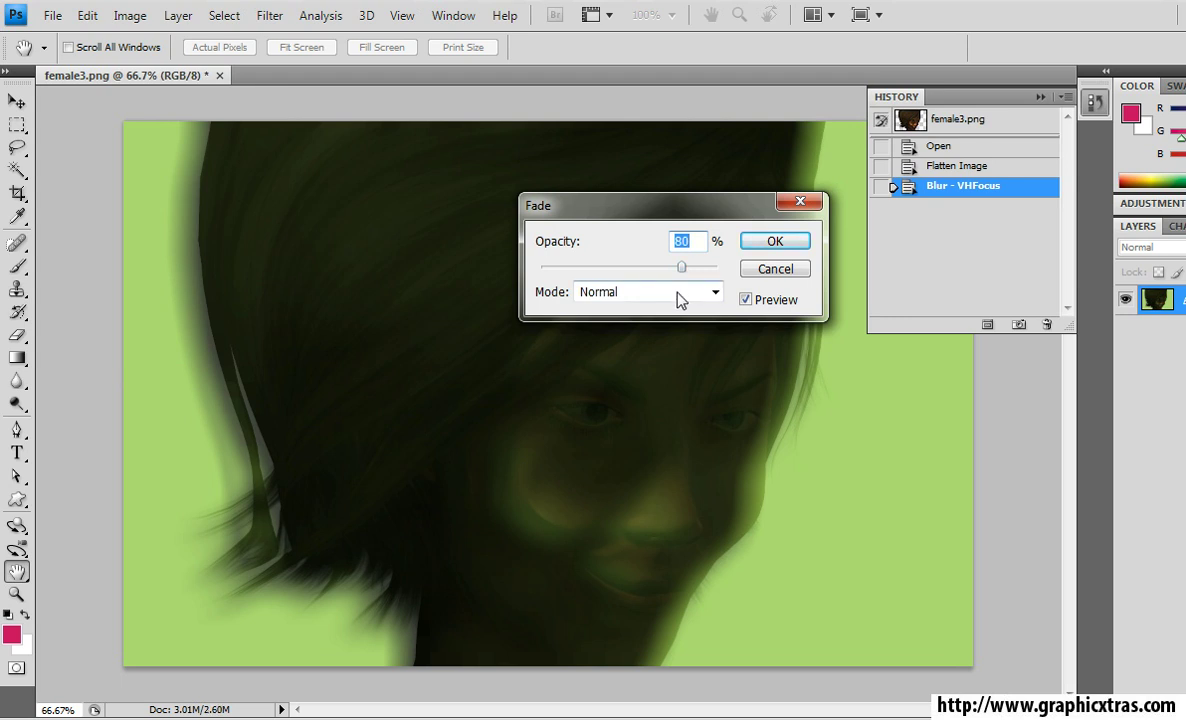
left_click(679, 293)
left_click(654, 298)
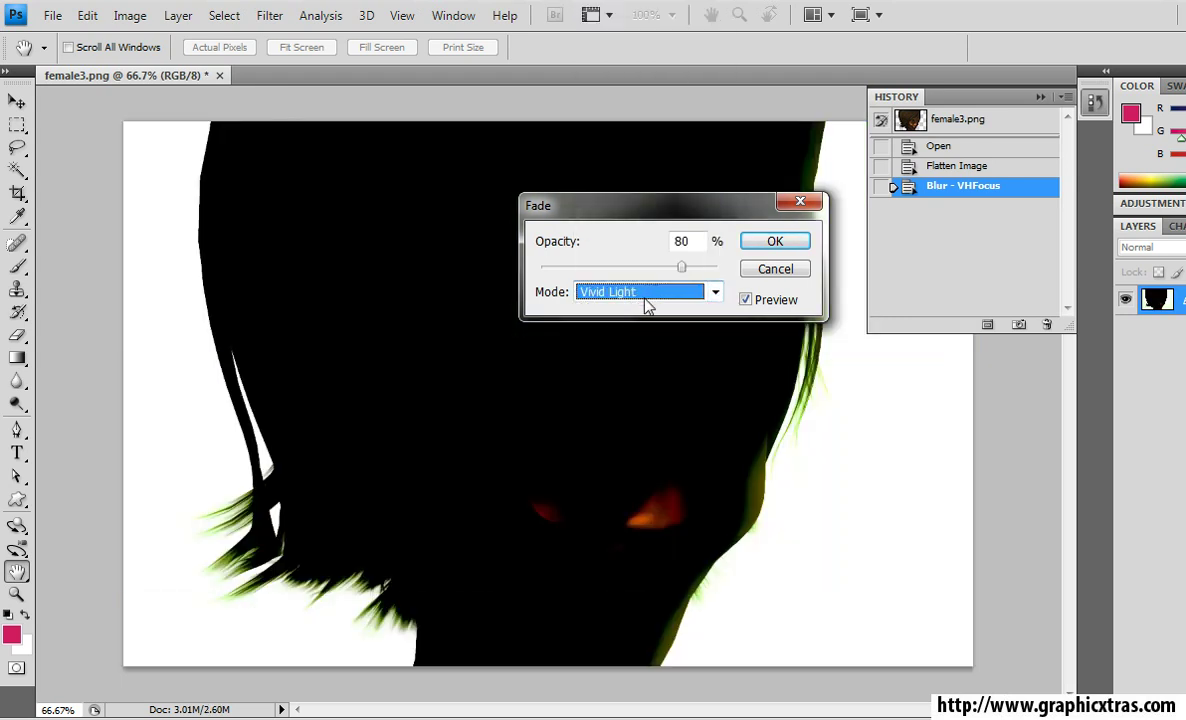
left_click(648, 297)
left_click(625, 372)
left_click(799, 269)
left_click(965, 166)
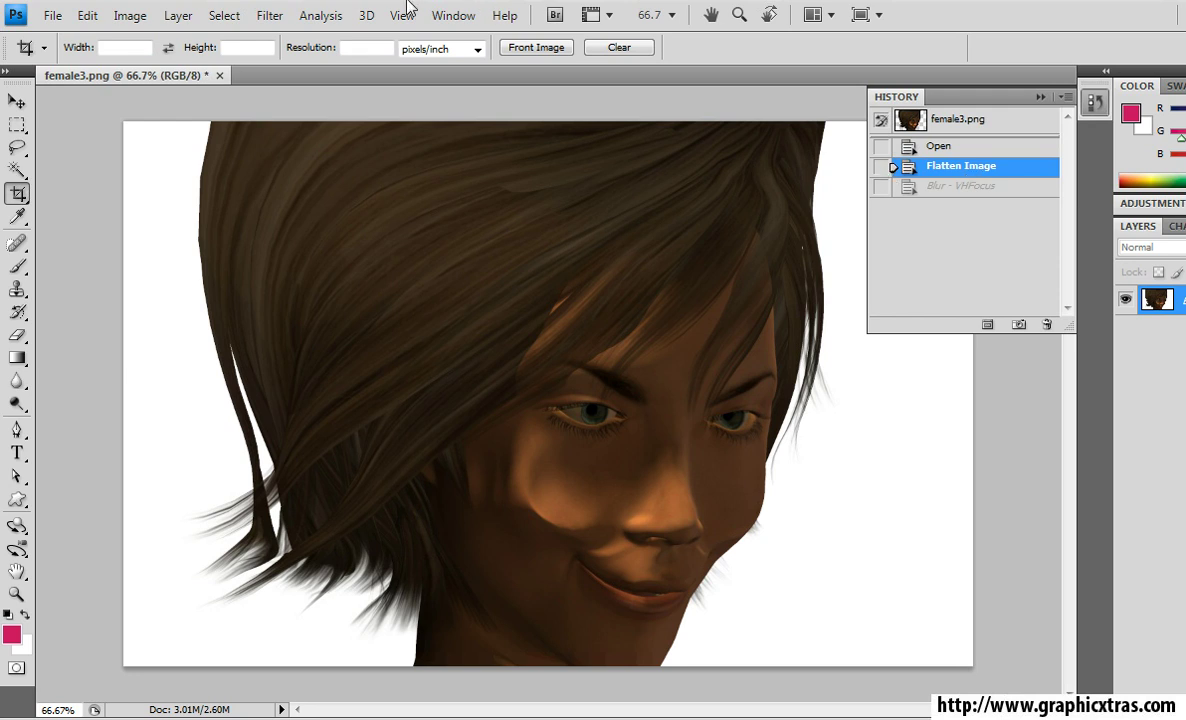
Step: Reopen Filter > AP [Blur] > Blur - VHFocus with its earlier green settings and a 50% preview
left_click(264, 18)
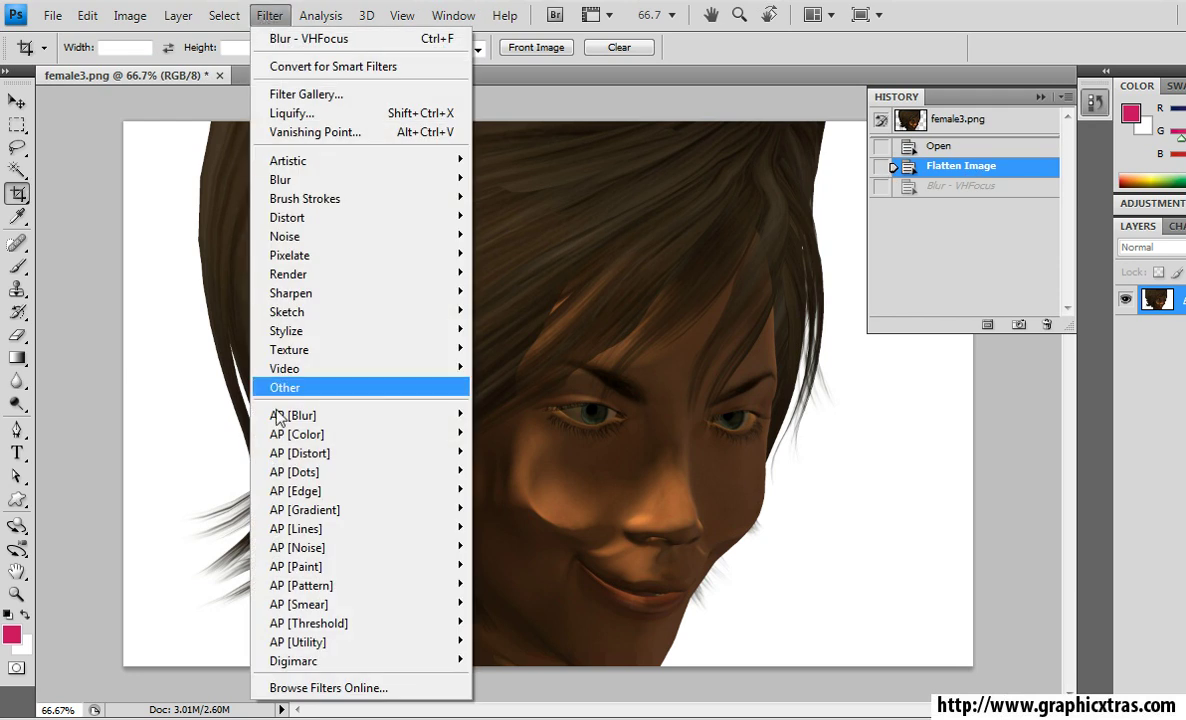
mouse_move(344, 413)
left_click(573, 422)
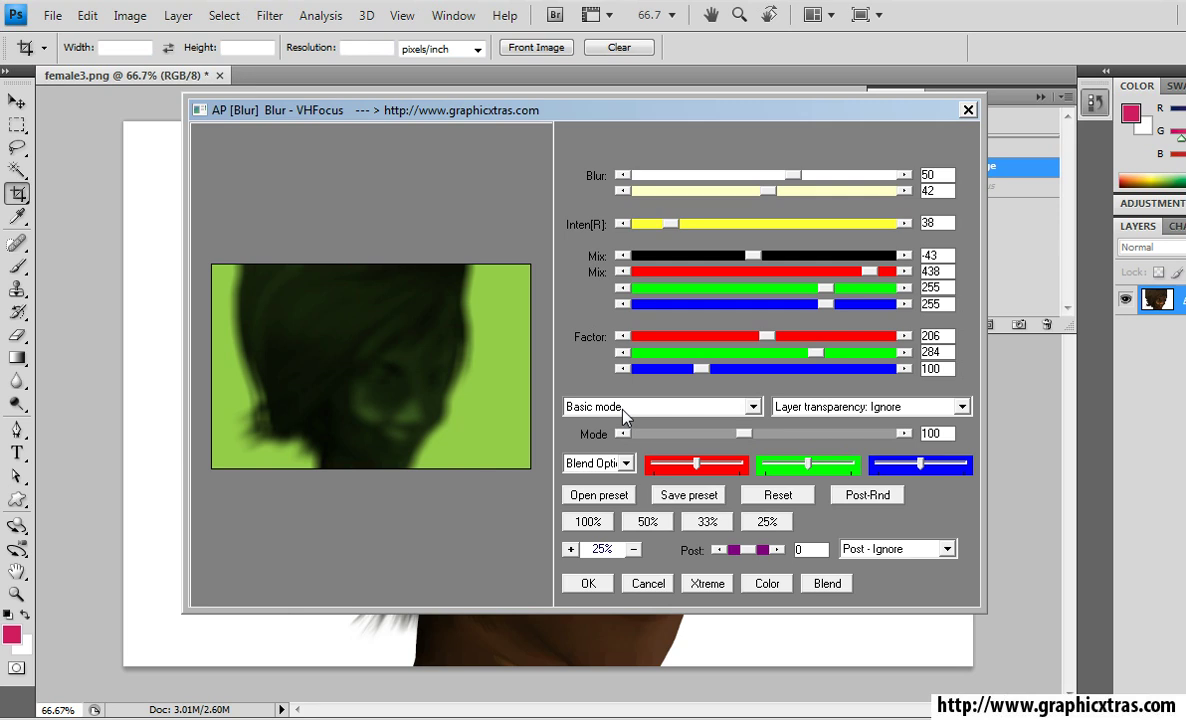
left_click(648, 521)
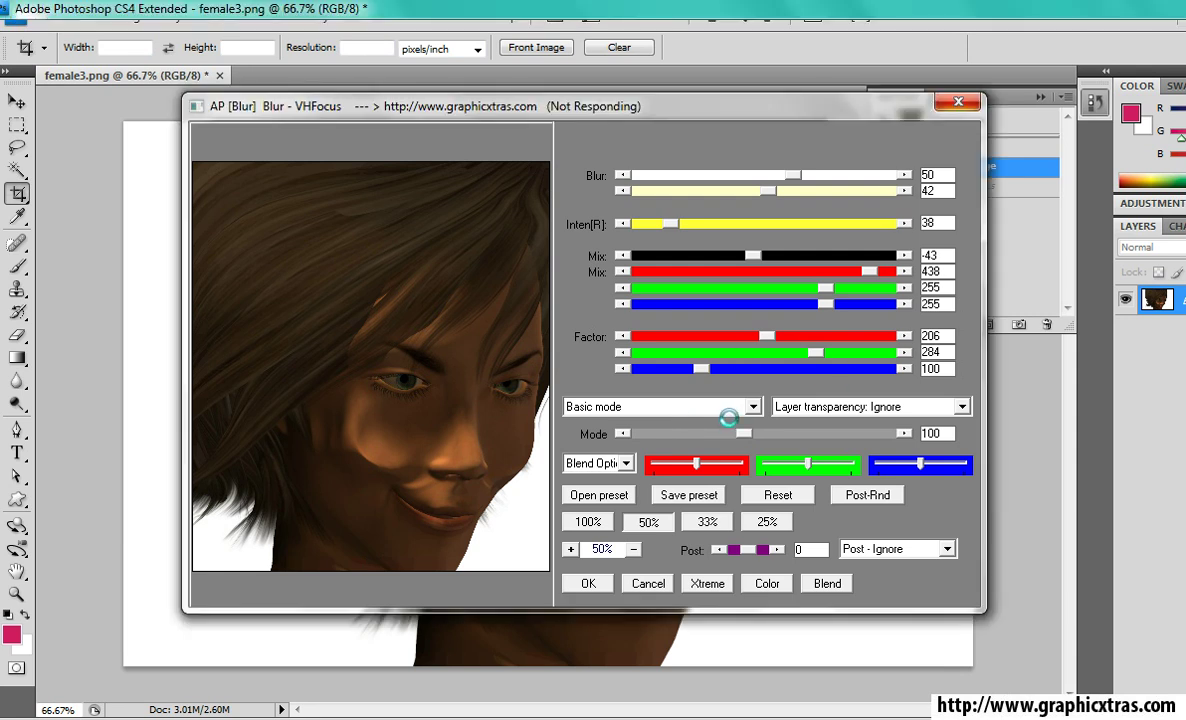
Step: Drop down the VHFocus Blend Options list, then dismiss it leaving Basic mode unchanged
left_click(752, 406)
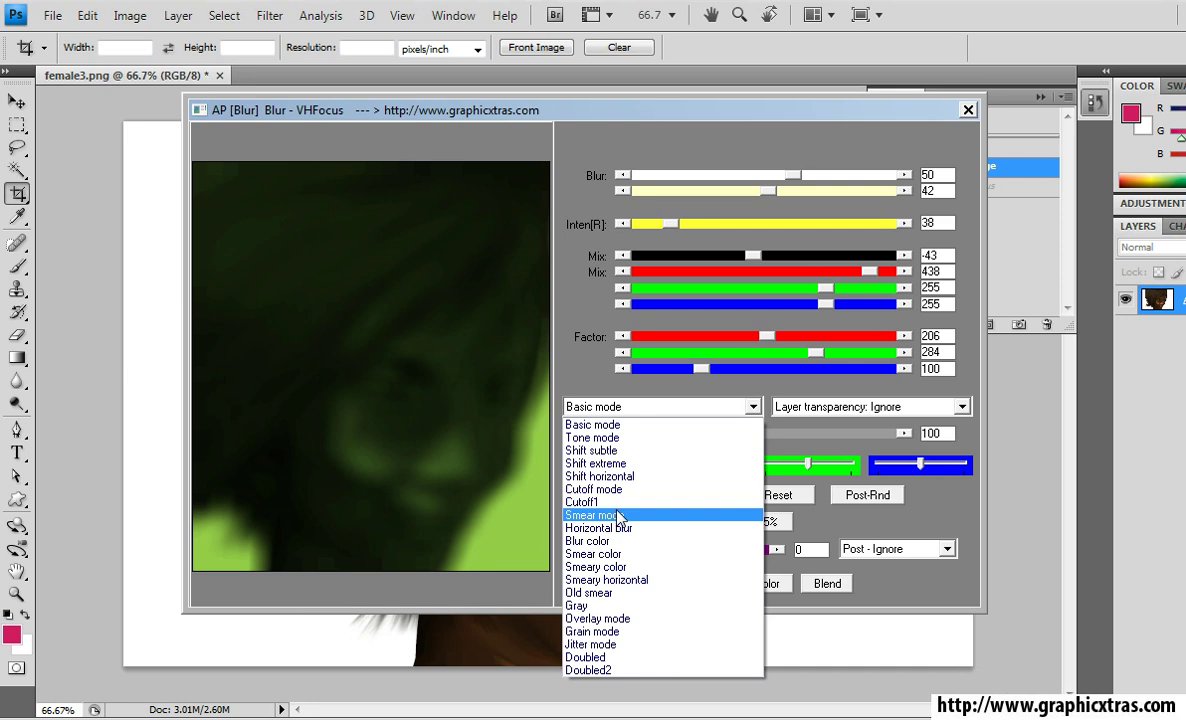
left_click(825, 430)
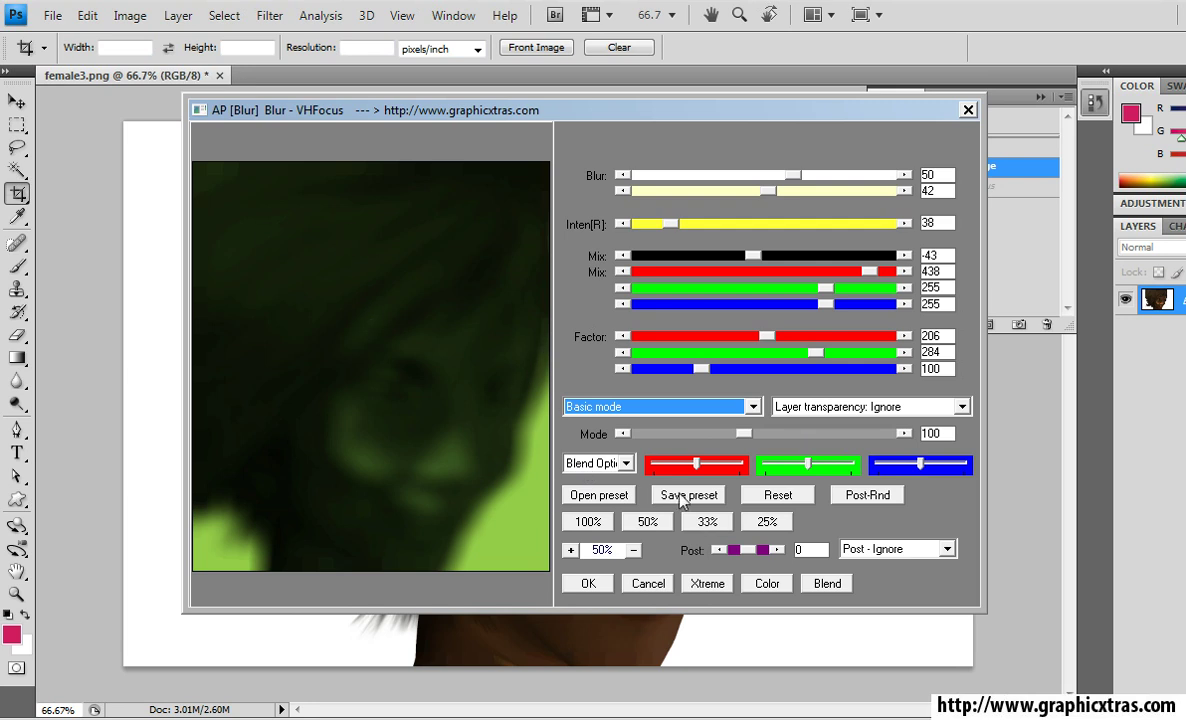
Step: Choose the Invert blend option and lower both Blur sliders to 12
left_click(598, 463)
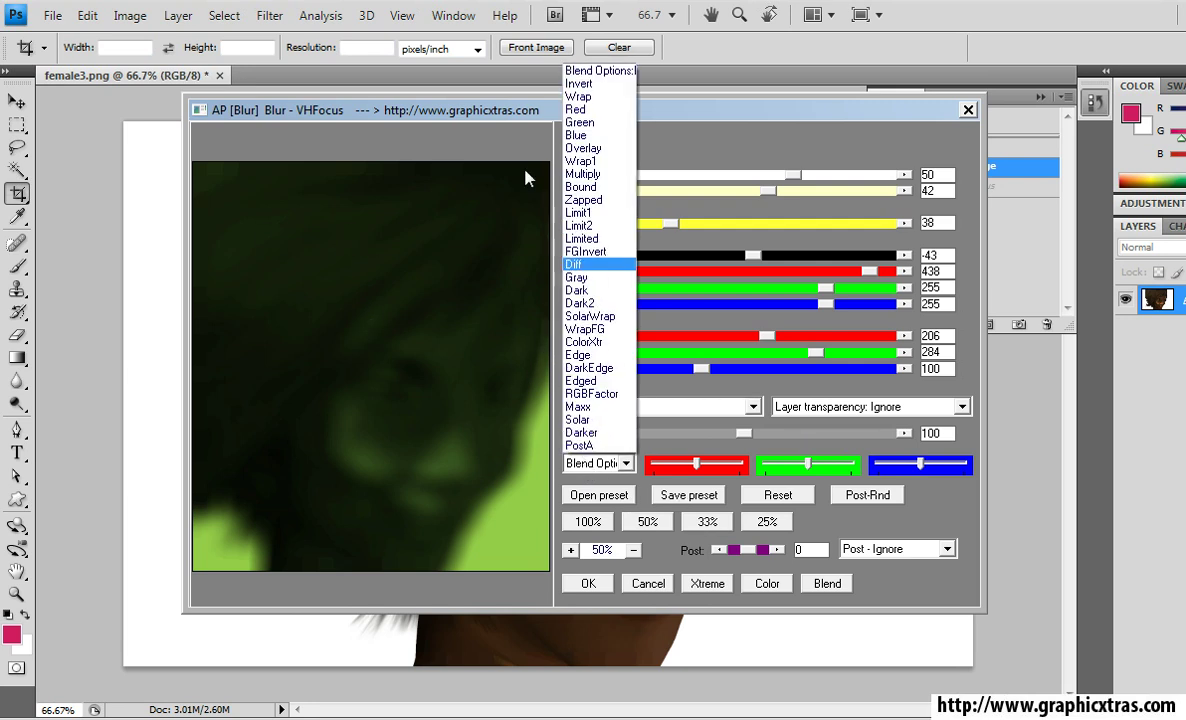
left_click(614, 86)
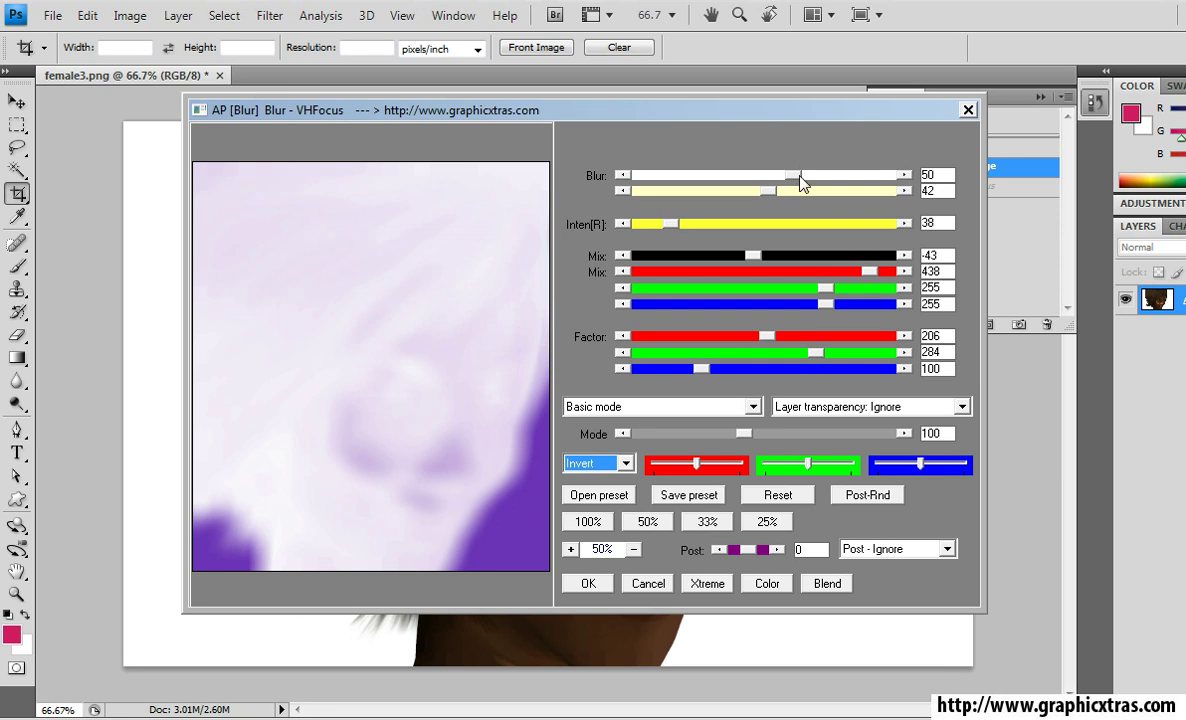
left_click_drag(800, 180, 676, 177)
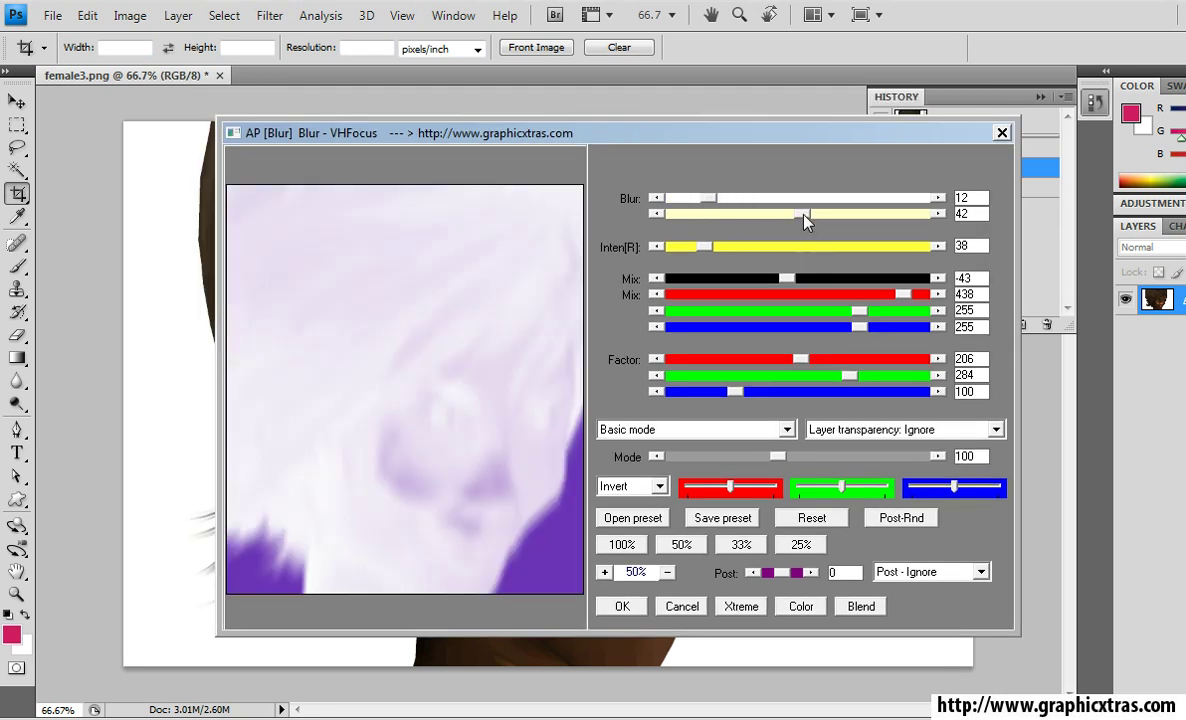
left_click_drag(805, 214, 709, 213)
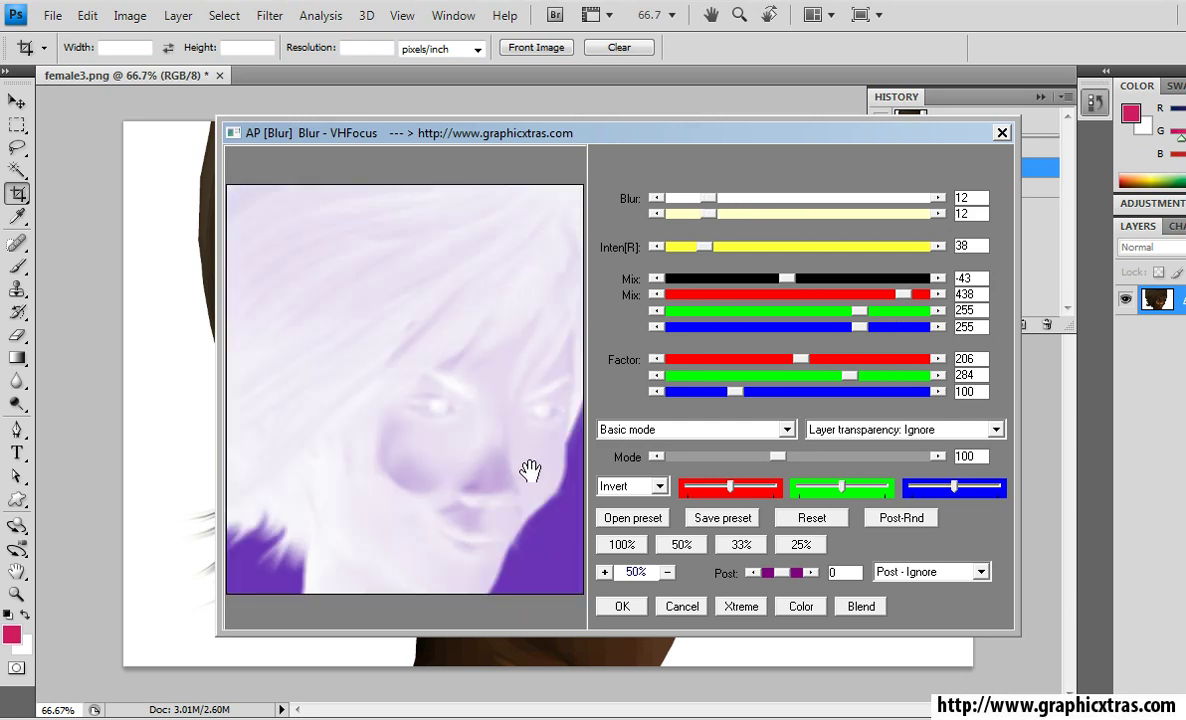
Step: Select the Out6 blend mode from the Blend Options list
left_click(612, 486)
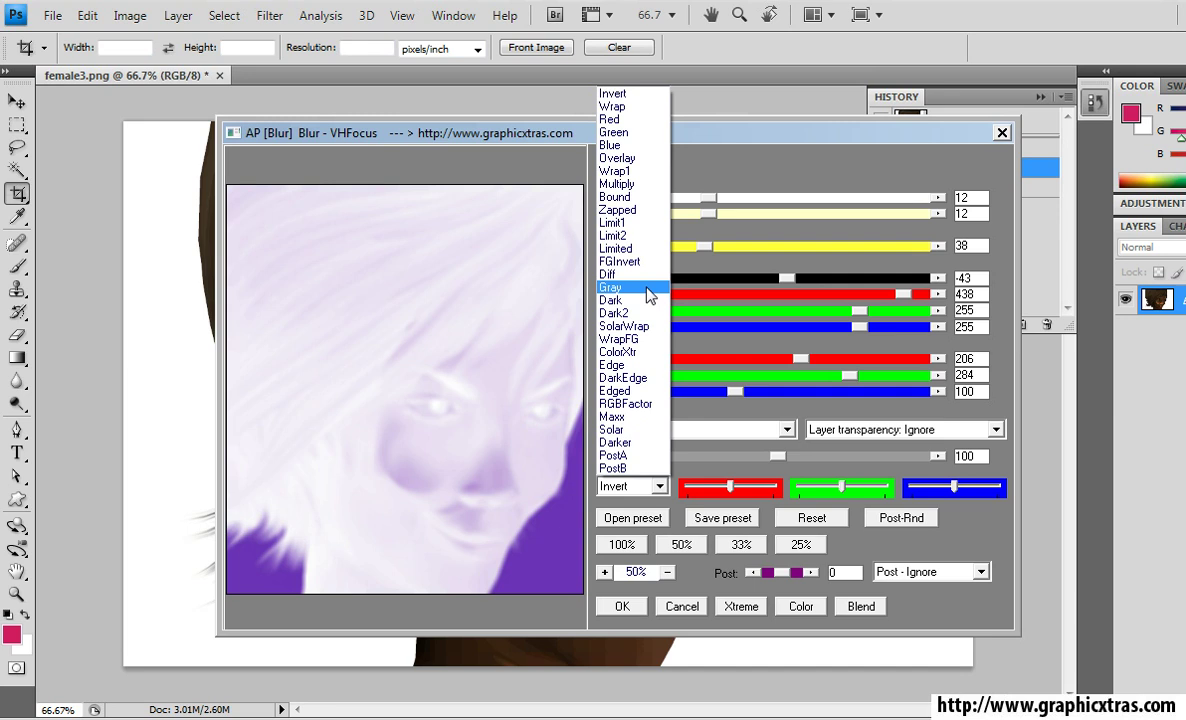
scroll(556, 392, "down", 20)
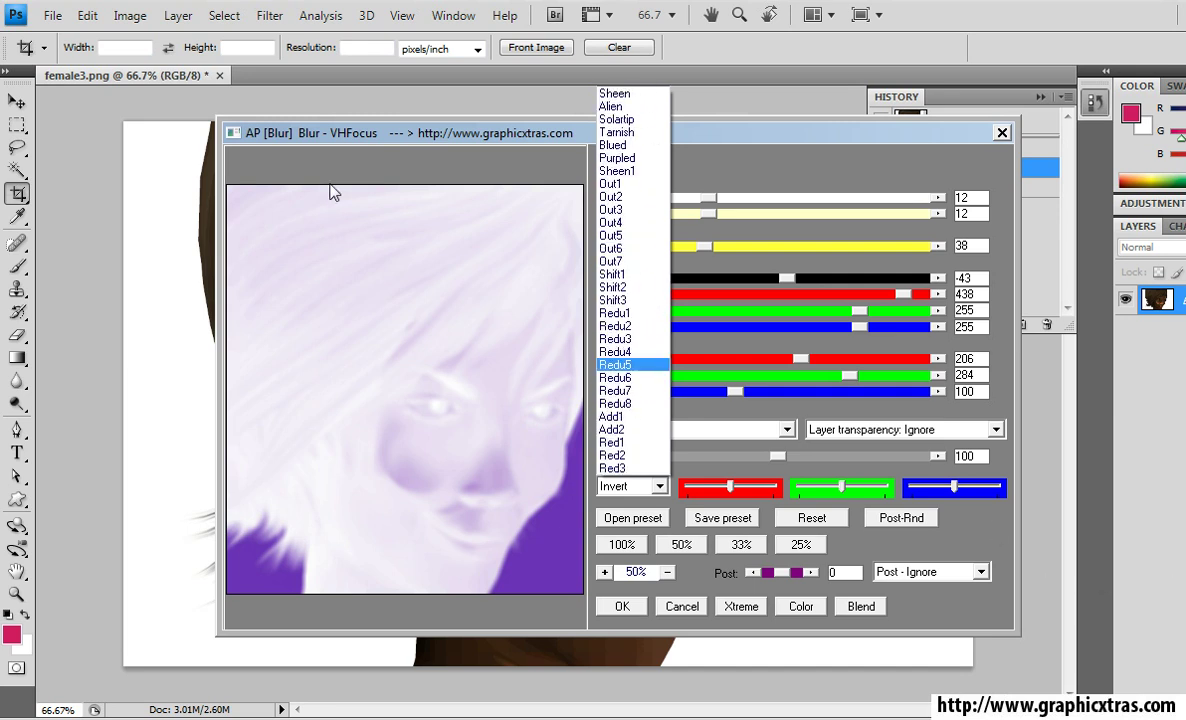
left_click(640, 250)
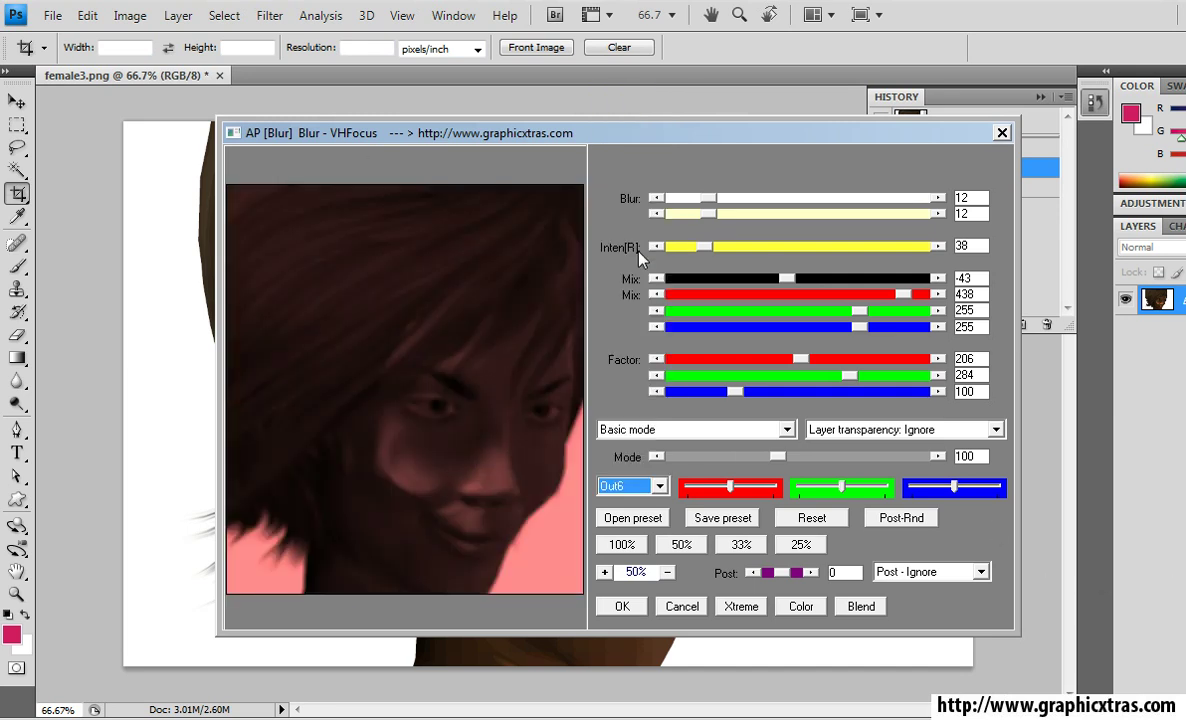
Step: Cycle the Blend button through RGBFactor and NegDif until Add1 is set
left_click(862, 607)
left_click(862, 607)
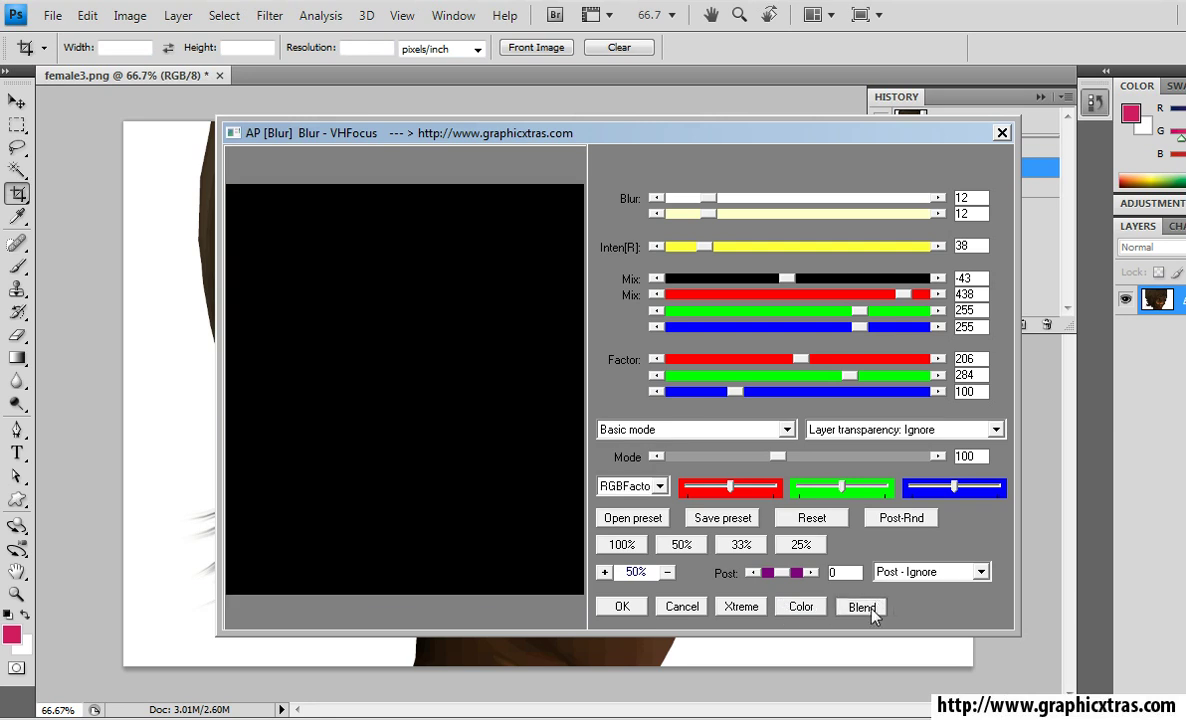
left_click(864, 608)
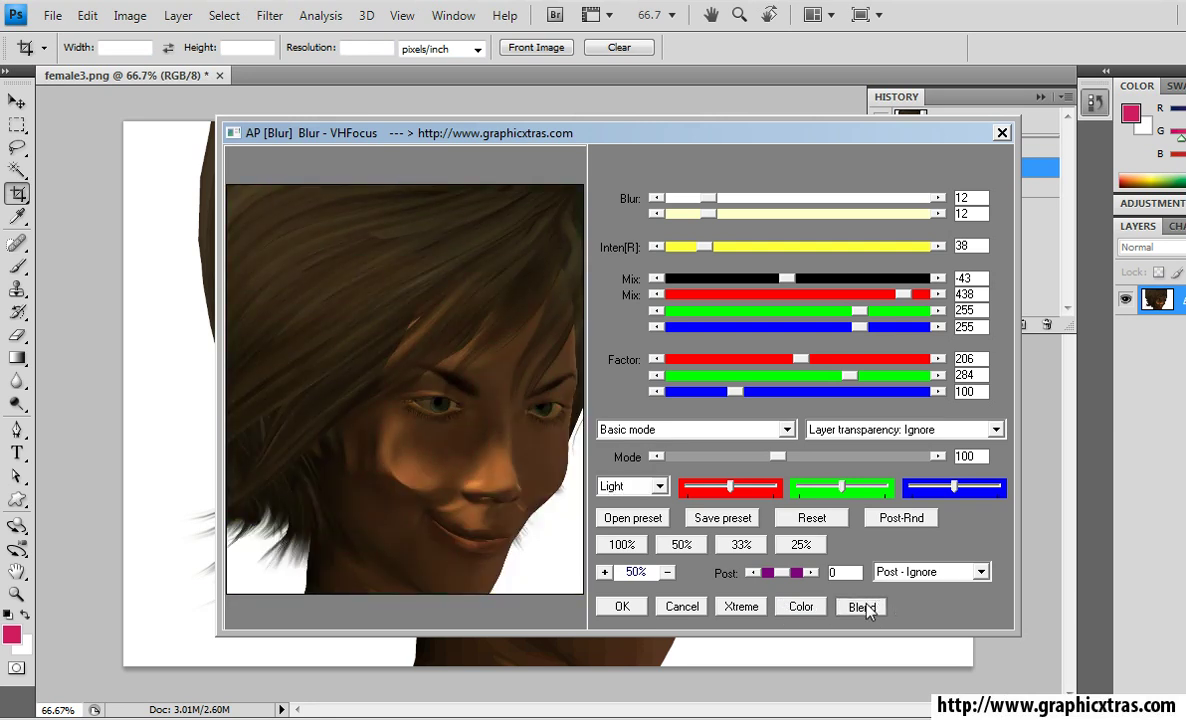
left_click(863, 607)
left_click(863, 607)
left_click(862, 607)
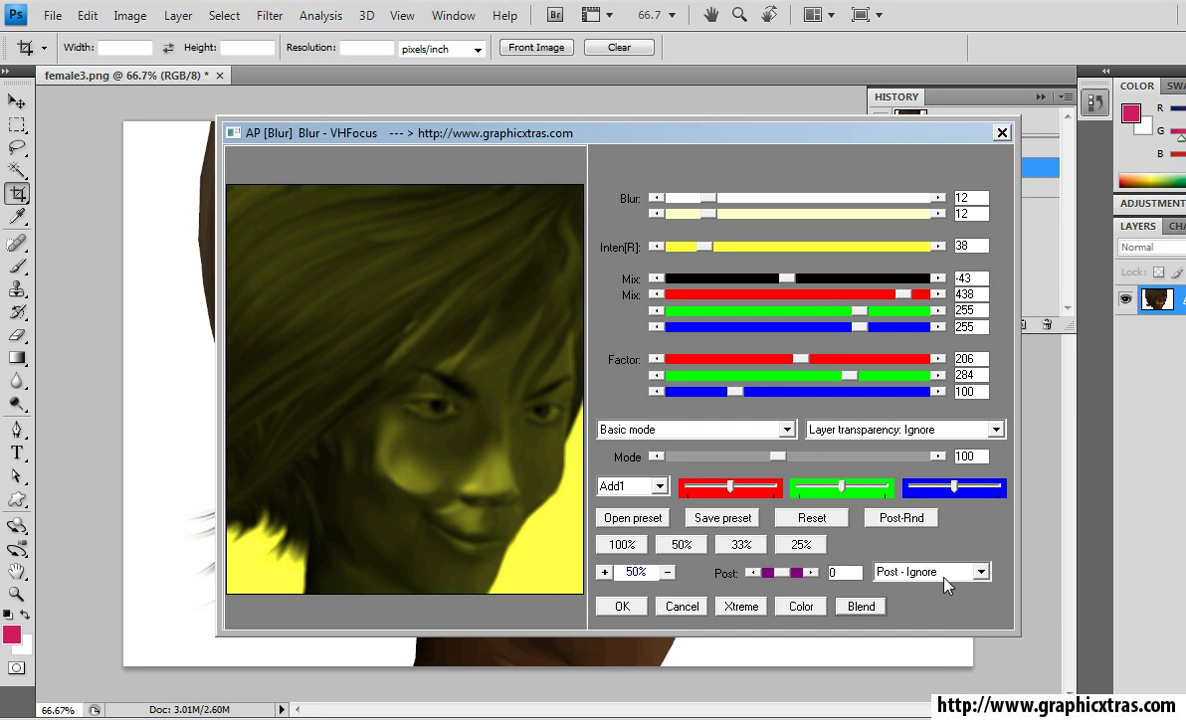
Step: Choose the Gradient 7 post effect and set its amount to 67
left_click(958, 574)
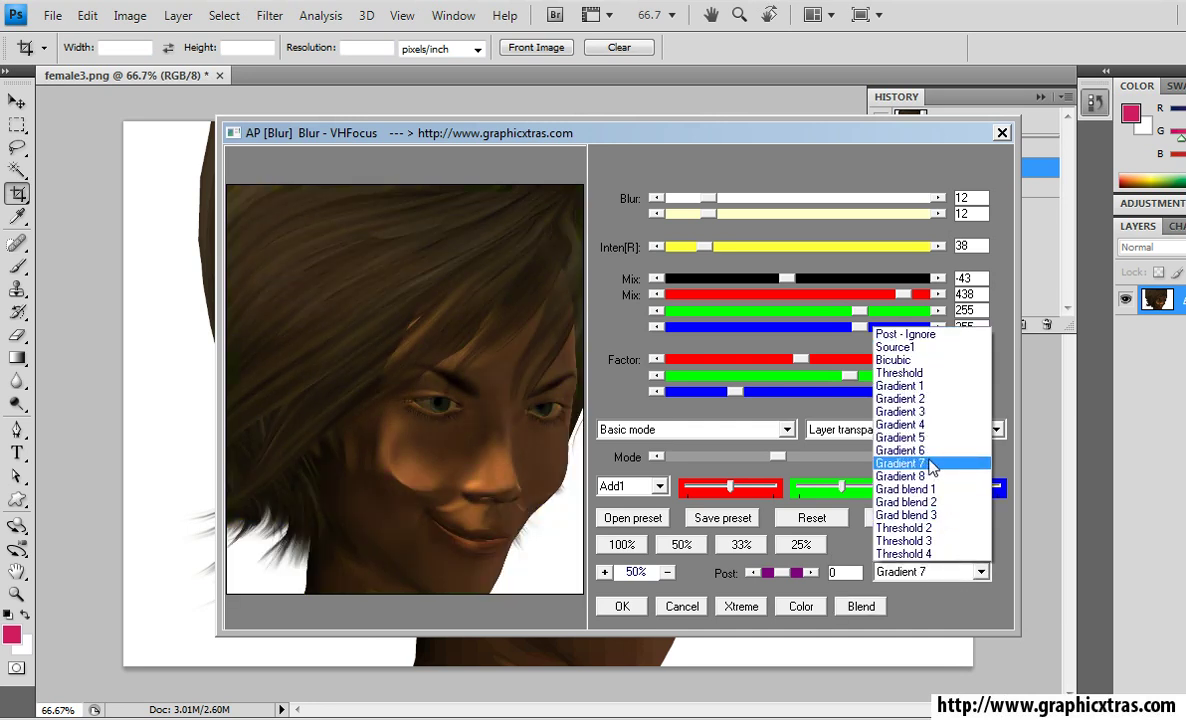
left_click(930, 464)
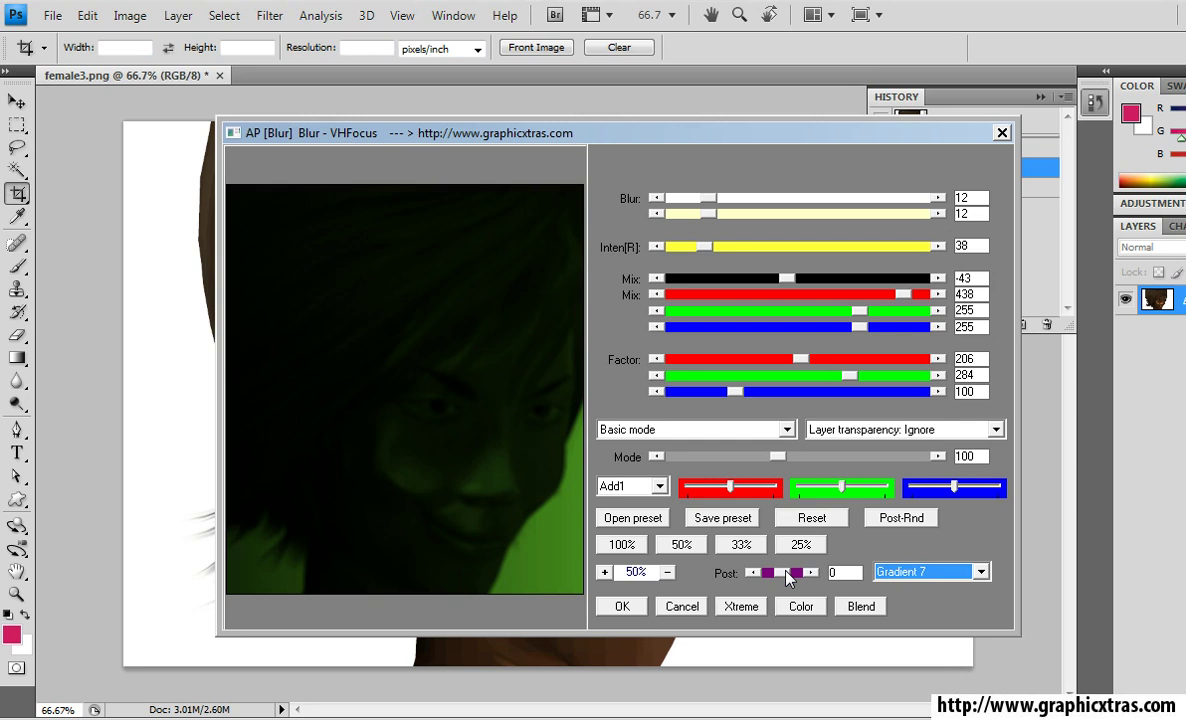
left_click_drag(780, 578, 792, 574)
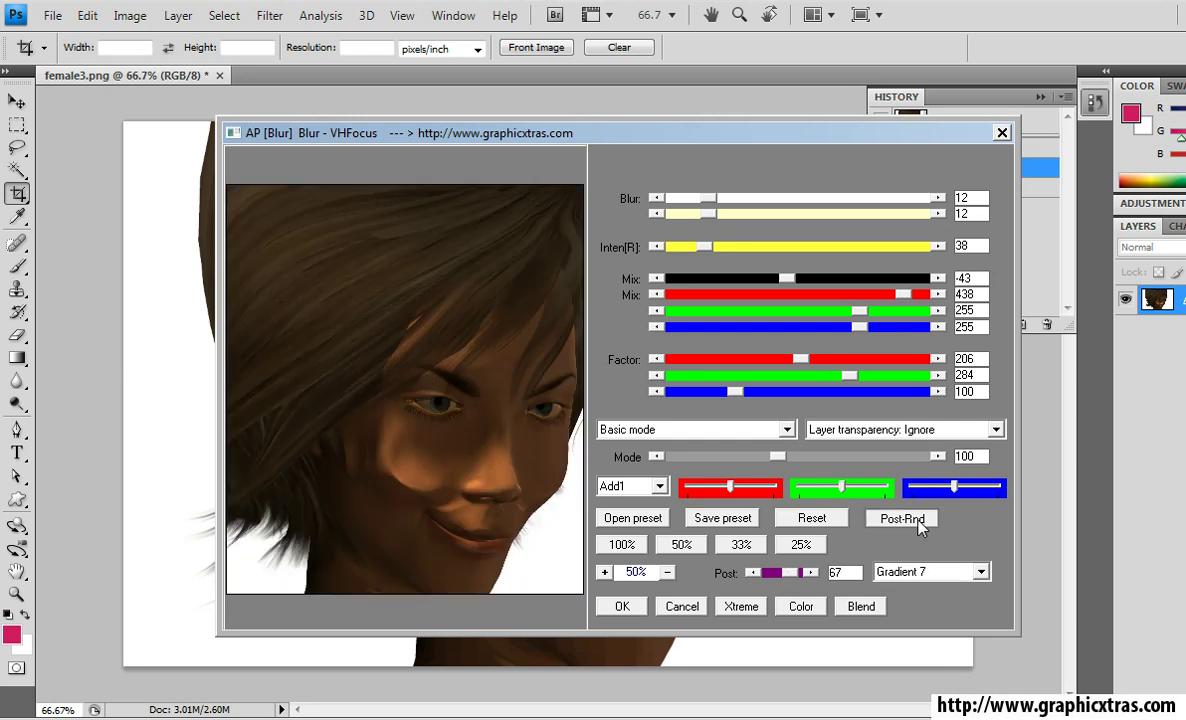
Step: Randomize the post effect four times, then raise red intensity to 119
left_click(903, 518)
left_click(918, 521)
left_click(918, 521)
left_click(918, 521)
left_click_drag(706, 246, 777, 258)
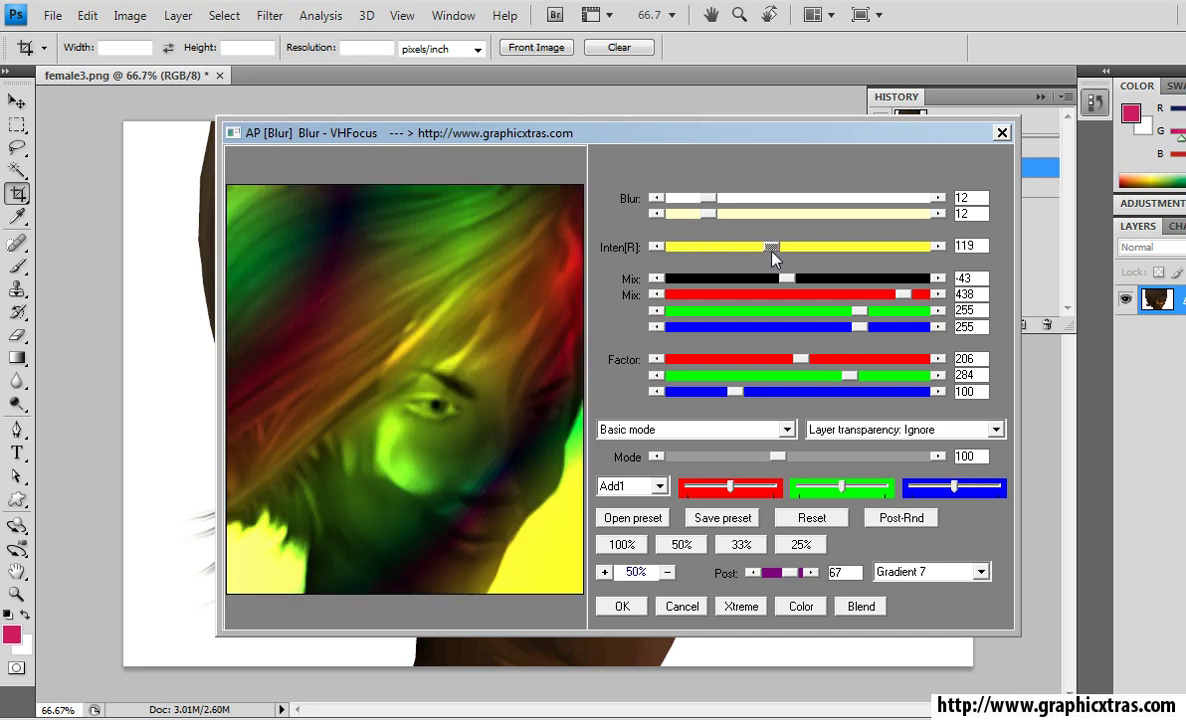
Step: Confirm the VHFocus dialog to render the green, red and yellow blur onto the portrait
left_click(626, 606)
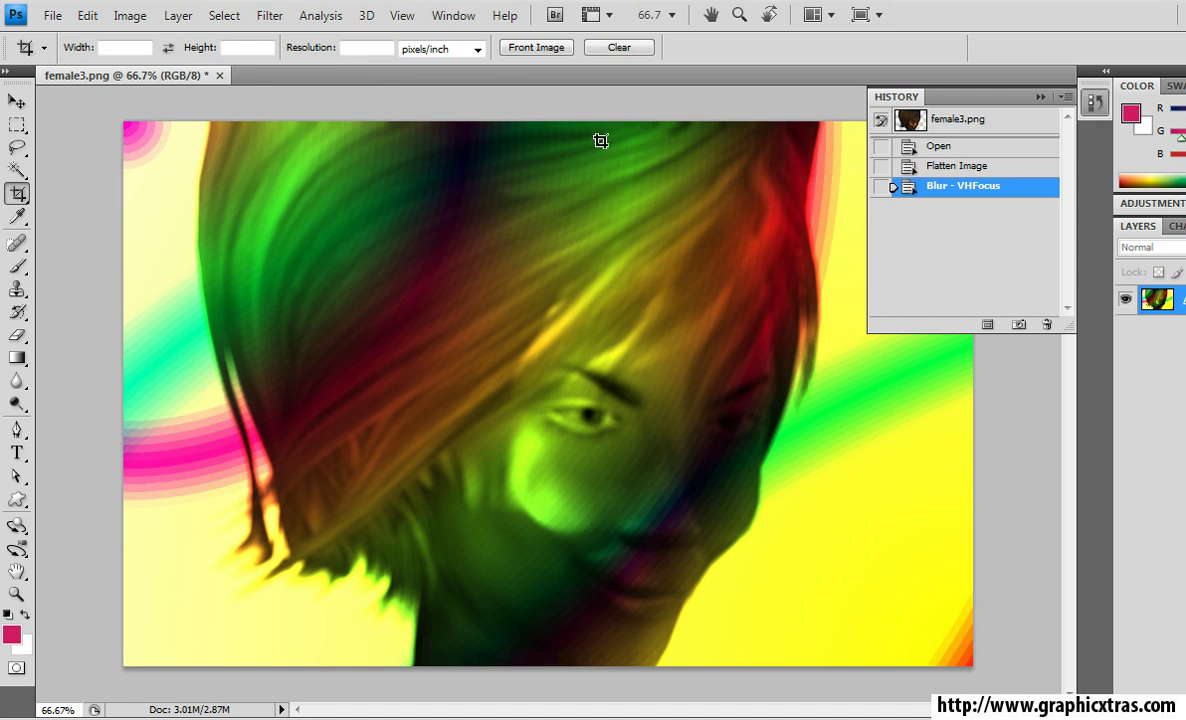
Step: Reopen Filter > AP [Blur] > Blur - VHFocus, setting Inten[R] to 41 and the first Blur to 25
left_click(264, 17)
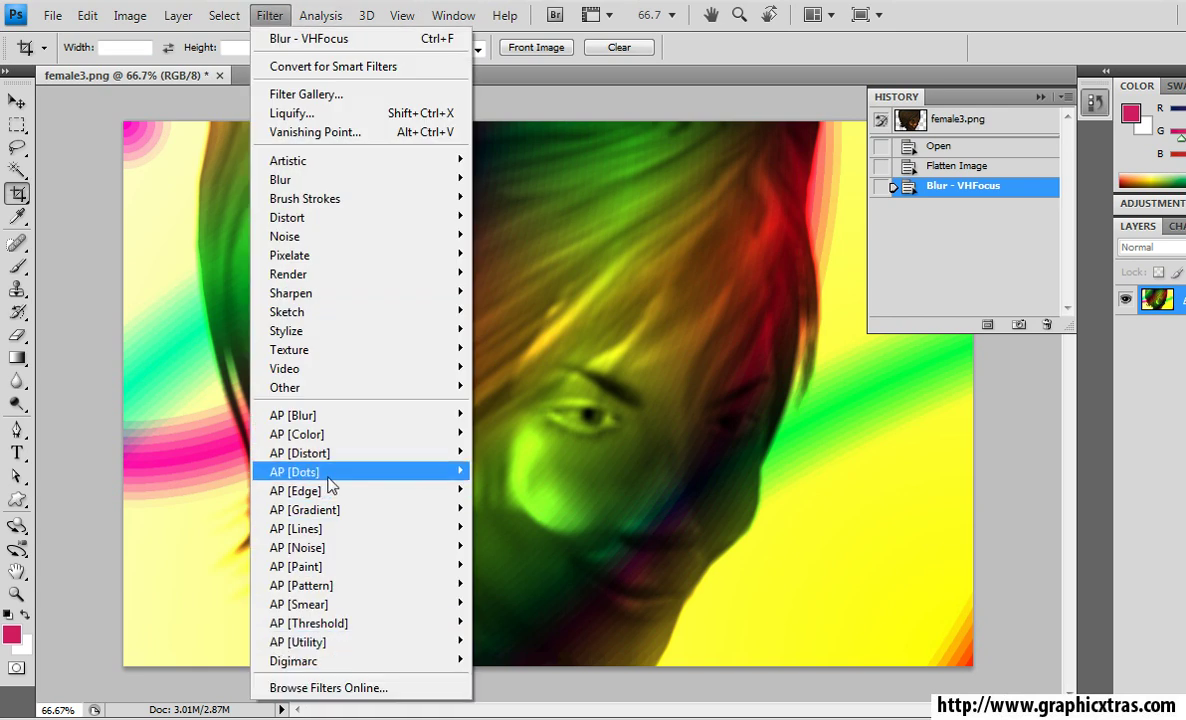
mouse_move(370, 416)
left_click(552, 421)
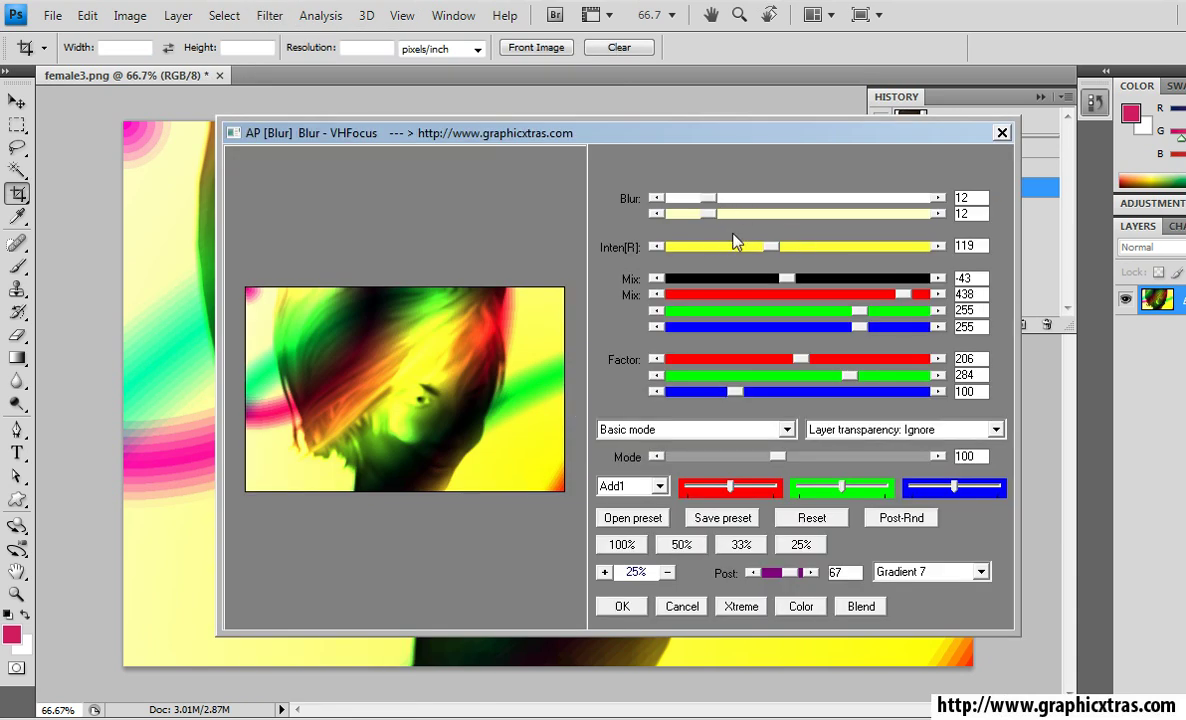
left_click_drag(752, 248, 703, 246)
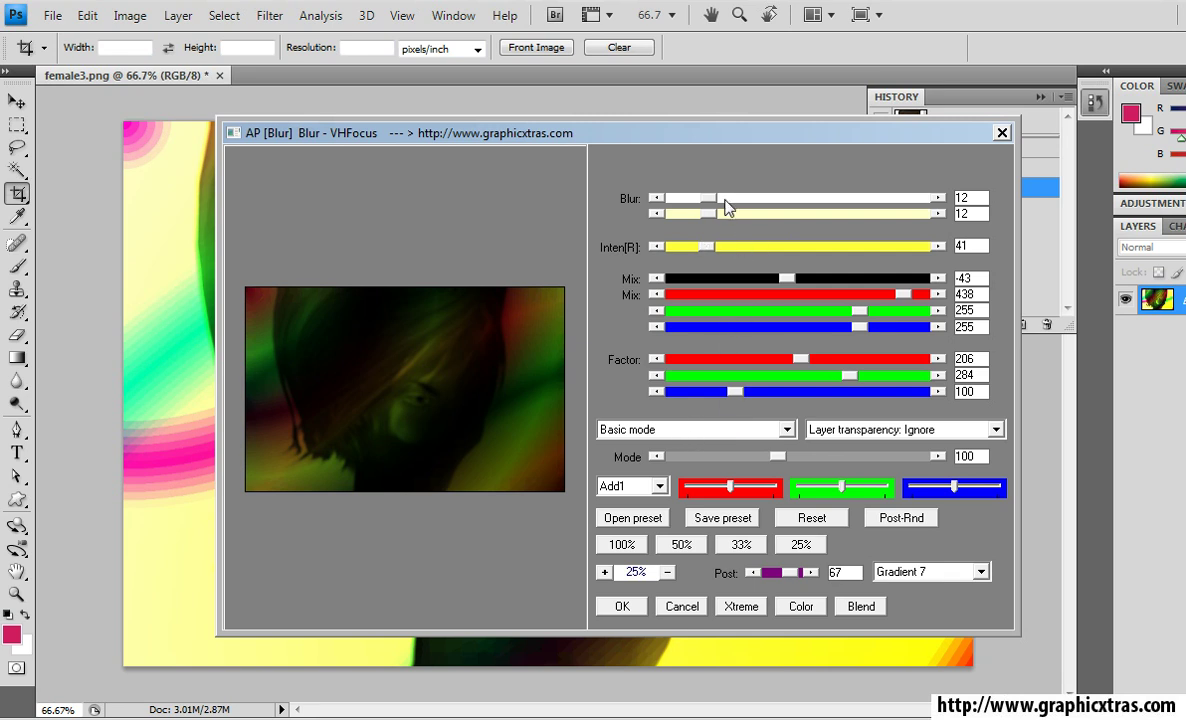
left_click_drag(714, 198, 753, 199)
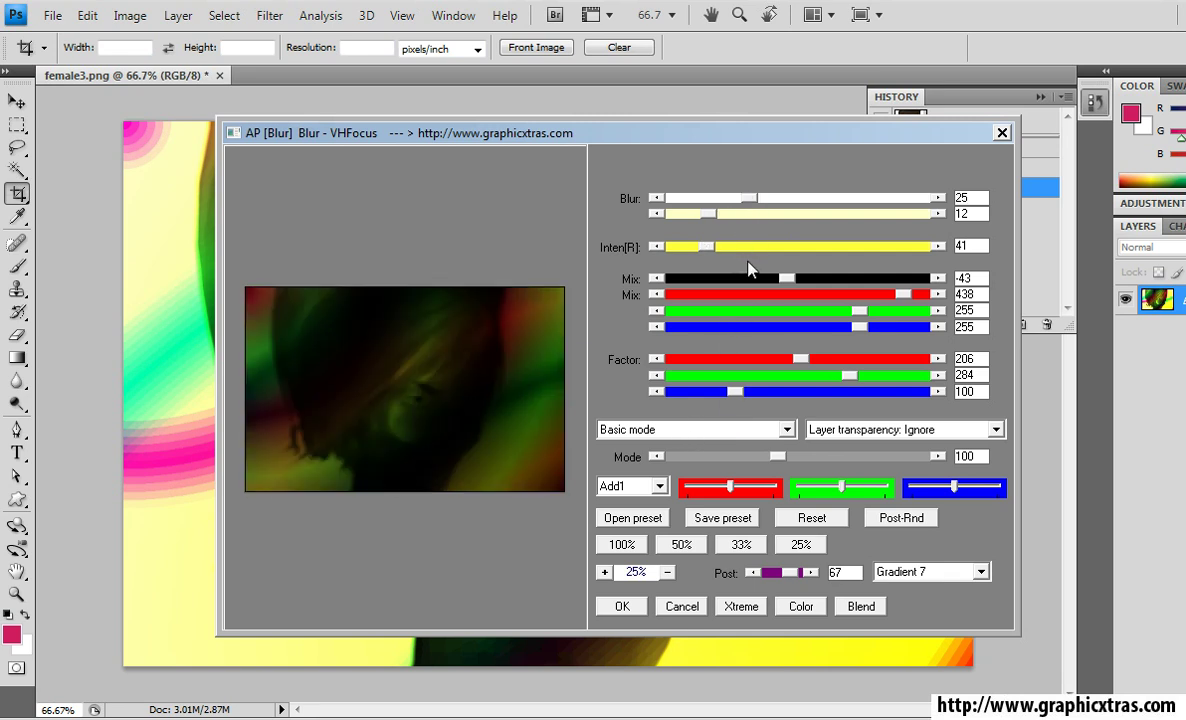